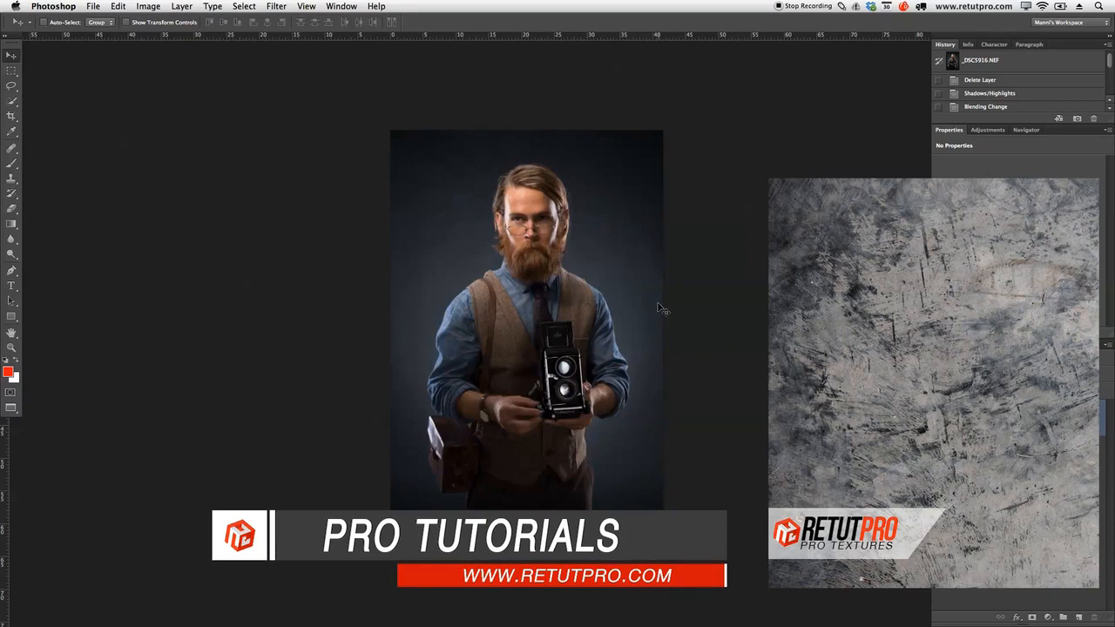
# Step: Float the _D3X9862.NEF texture in its own window and arrange it next to the _DSC5916.NEF portrait
pyautogui.click(658, 307)
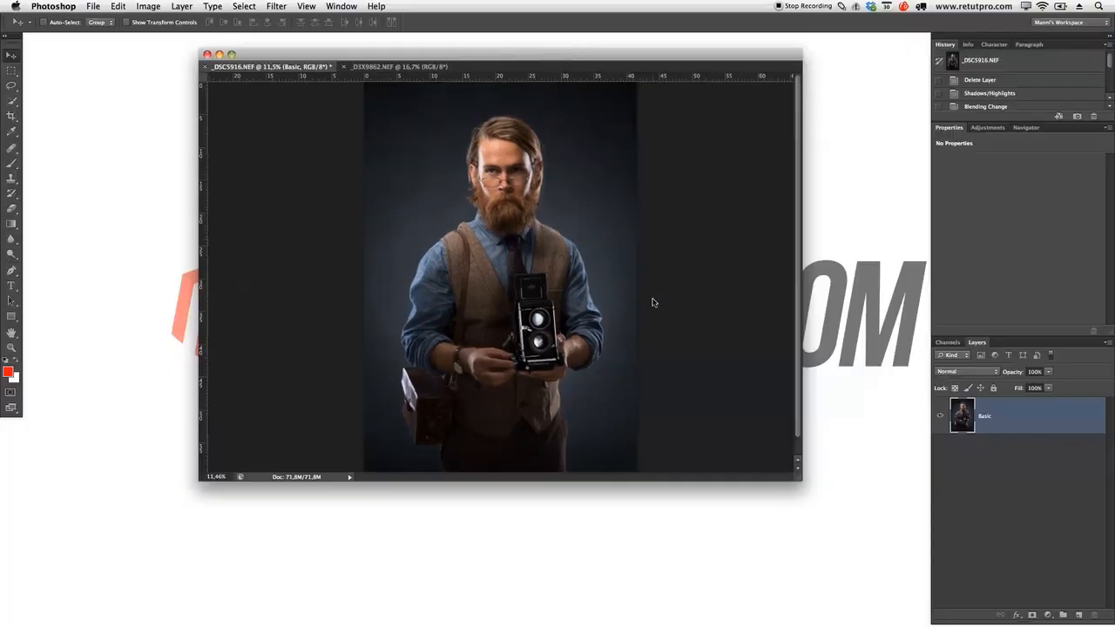
pyautogui.moveTo(394, 59); pyautogui.dragTo(272, 167)
pyautogui.click(463, 260)
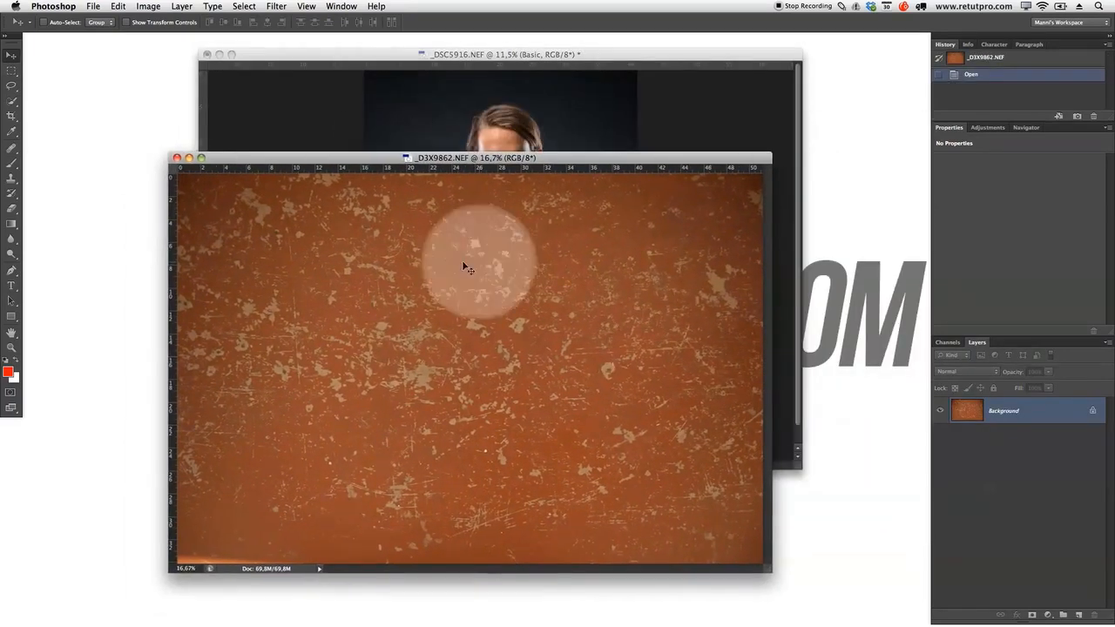
pyautogui.press('z')
pyautogui.moveTo(518, 258); pyautogui.dragTo(513, 261)
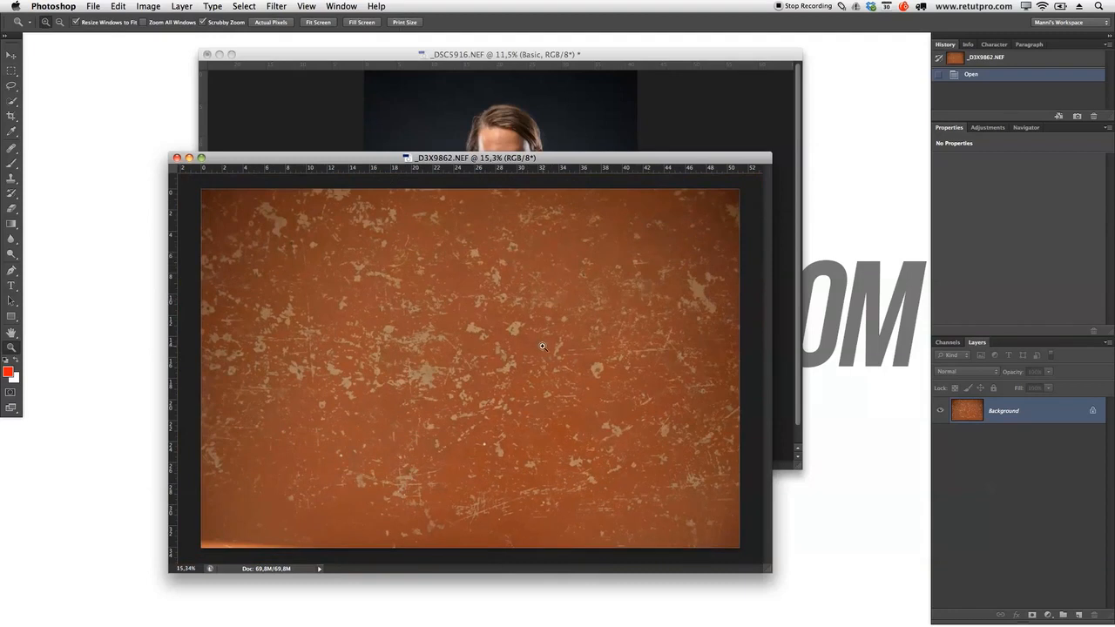
pyautogui.click(418, 367)
pyautogui.moveTo(495, 161); pyautogui.dragTo(560, 219)
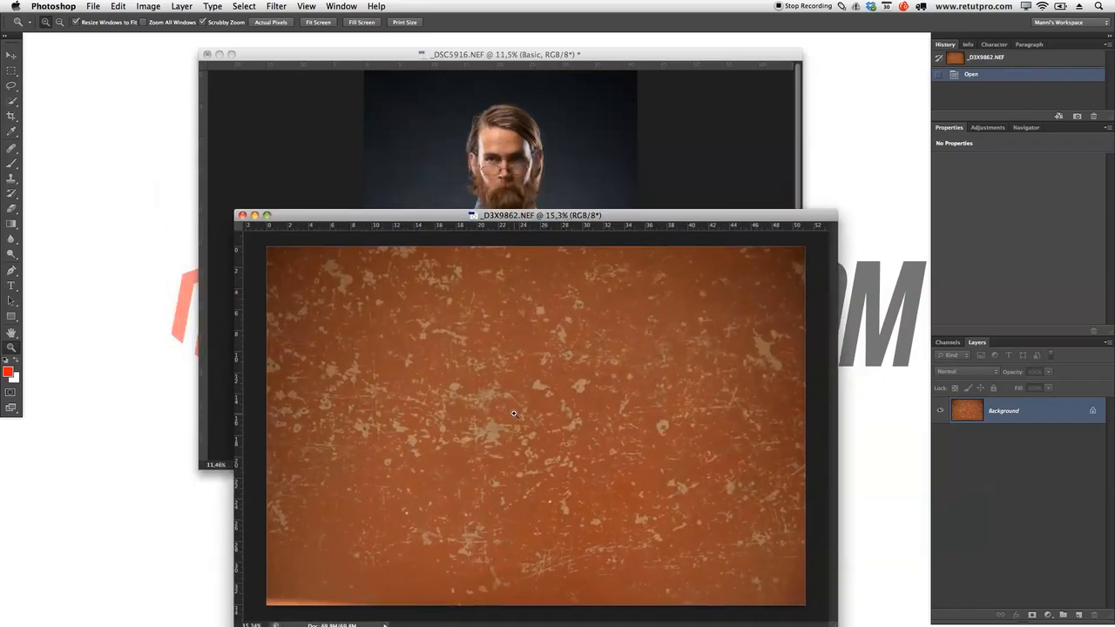
pyautogui.moveTo(558, 212); pyautogui.dragTo(780, 153)
pyautogui.moveTo(607, 54); pyautogui.dragTo(416, 45)
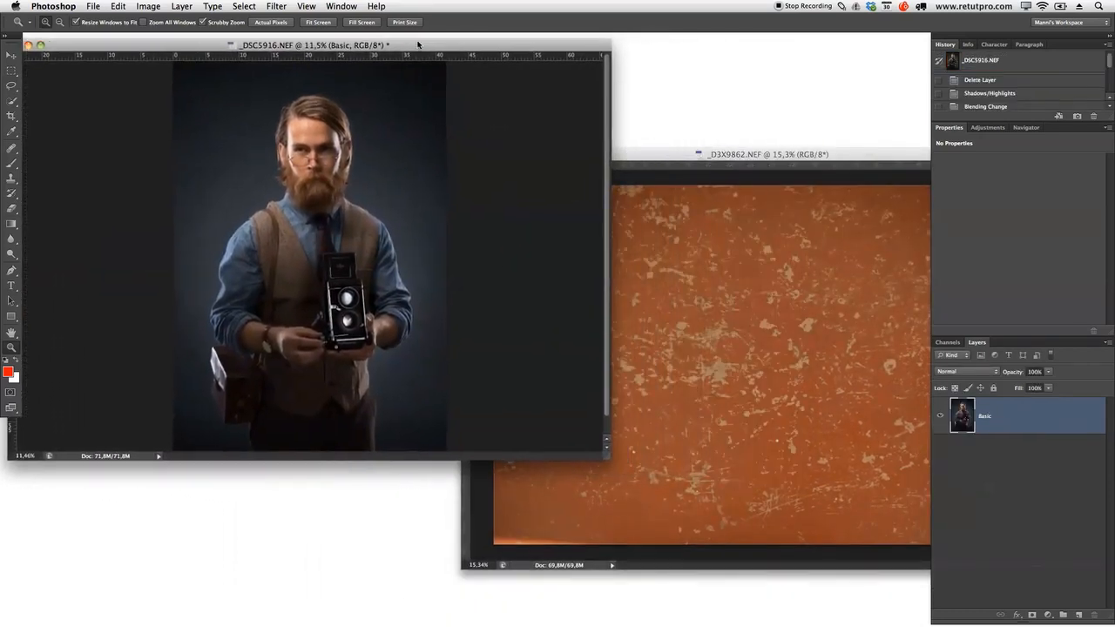
pyautogui.click(688, 202)
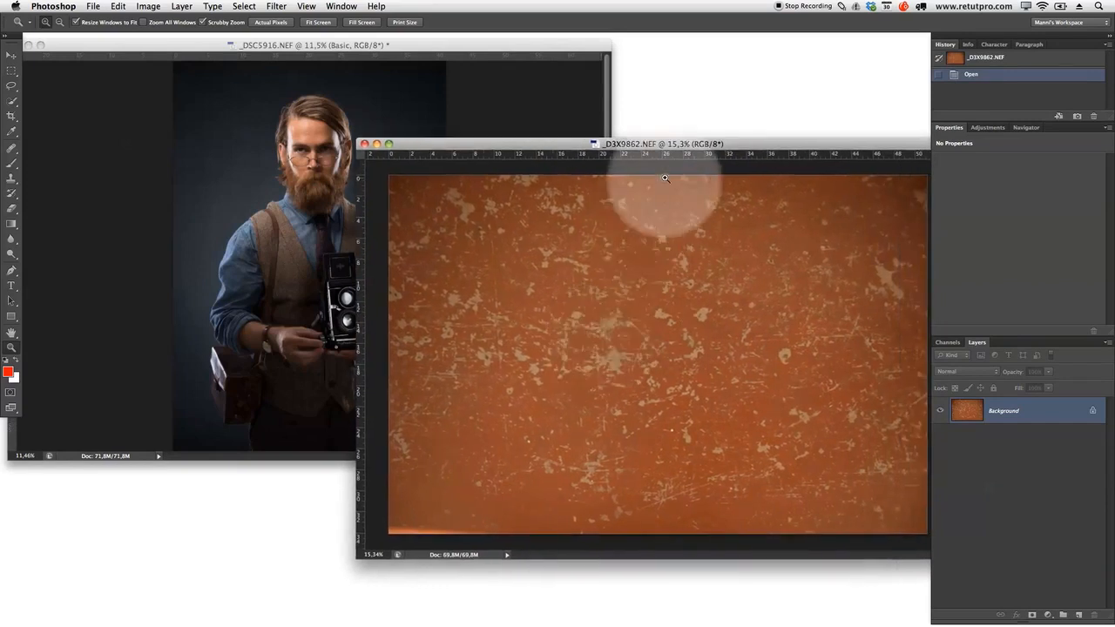
pyautogui.moveTo(664, 145); pyautogui.dragTo(608, 144)
# Step: Rotate the canvas of the _D3X9862.NEF texture 90° counterclockwise into portrait orientation
pyautogui.moveTo(588, 252)
pyautogui.mouseDown()
pyautogui.moveTo(242, 186)
pyautogui.moveTo(244, 176)
pyautogui.moveTo(541, 276)
pyautogui.mouseUp()
pyautogui.click(218, 7)
pyautogui.moveTo(152, 5)
pyautogui.moveTo(173, 131)
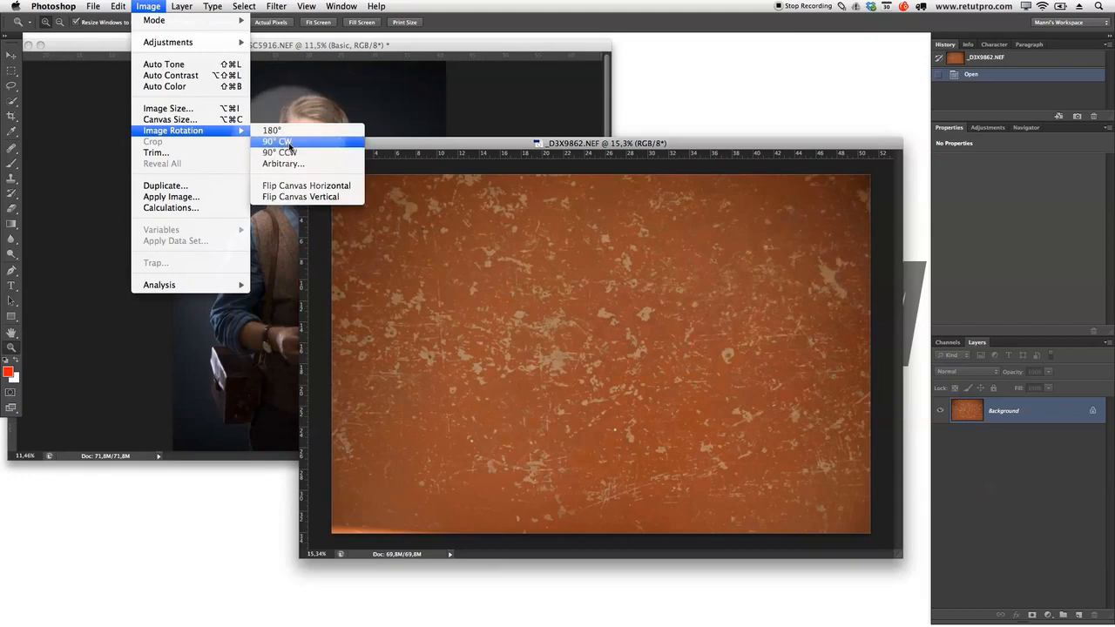
pyautogui.click(290, 153)
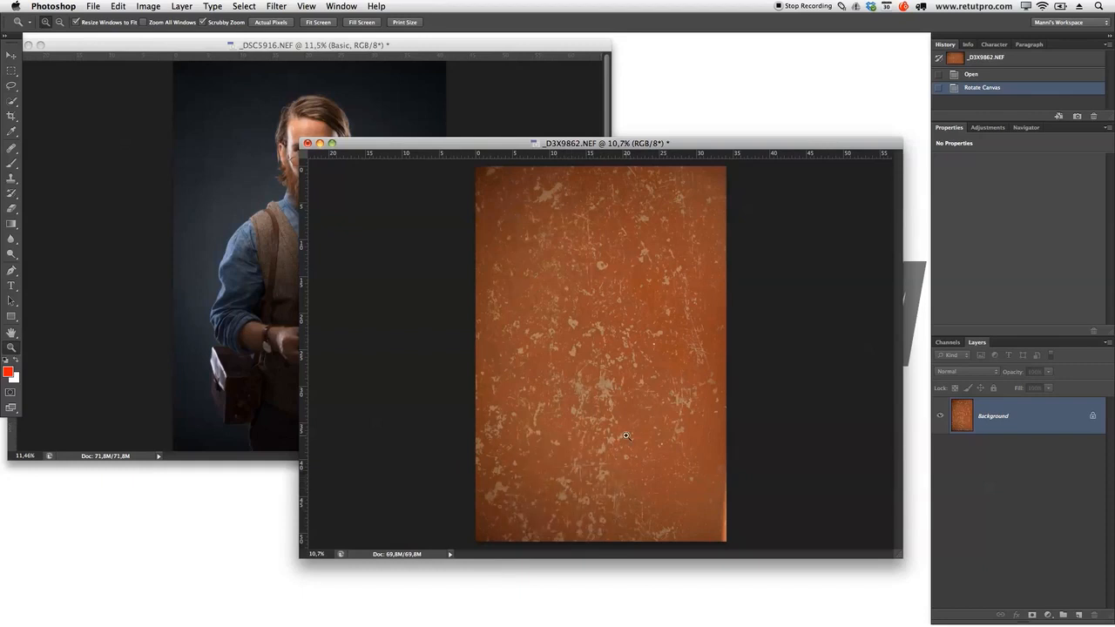
# Step: Convert the texture document's locked Background into a regular layer named Texture
pyautogui.click(148, 6)
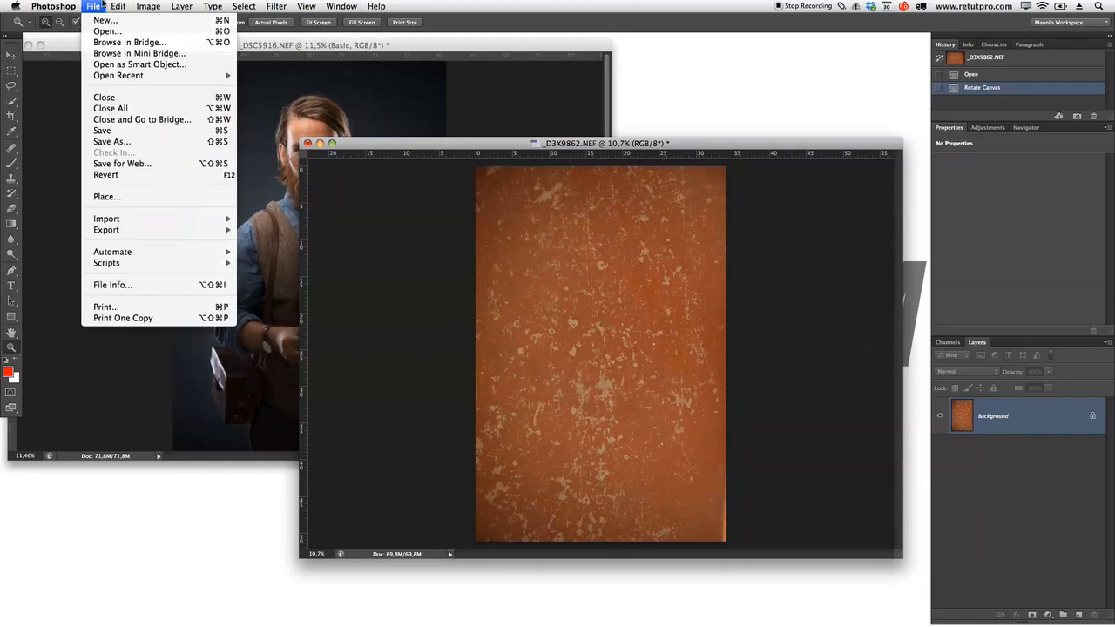
pyautogui.moveTo(117, 7)
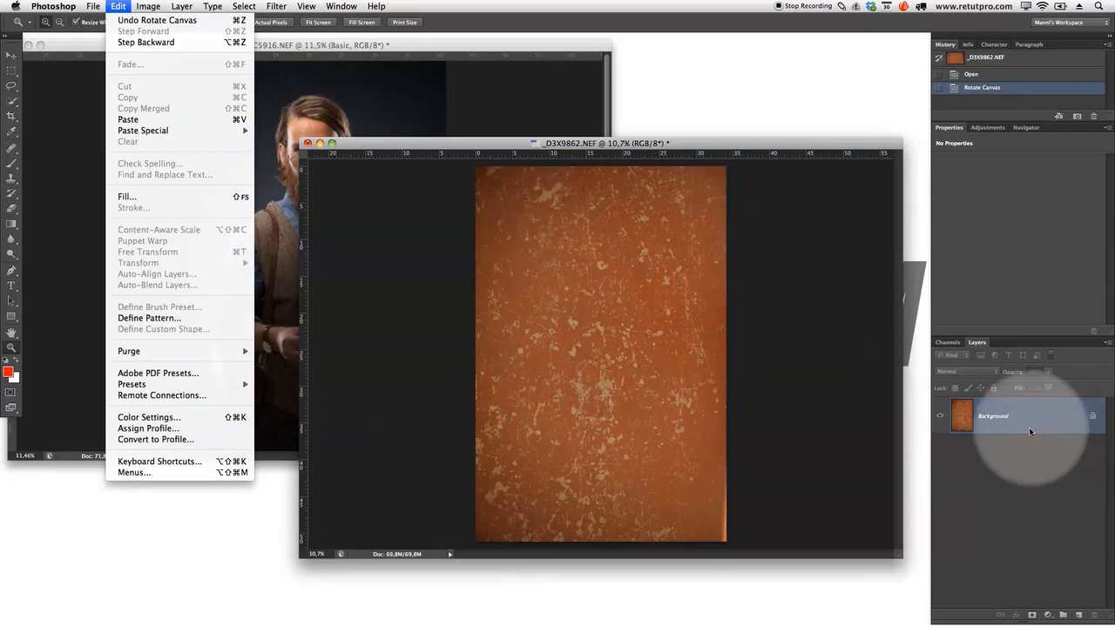
pyautogui.click(1021, 424)
pyautogui.press('super+shift+n')
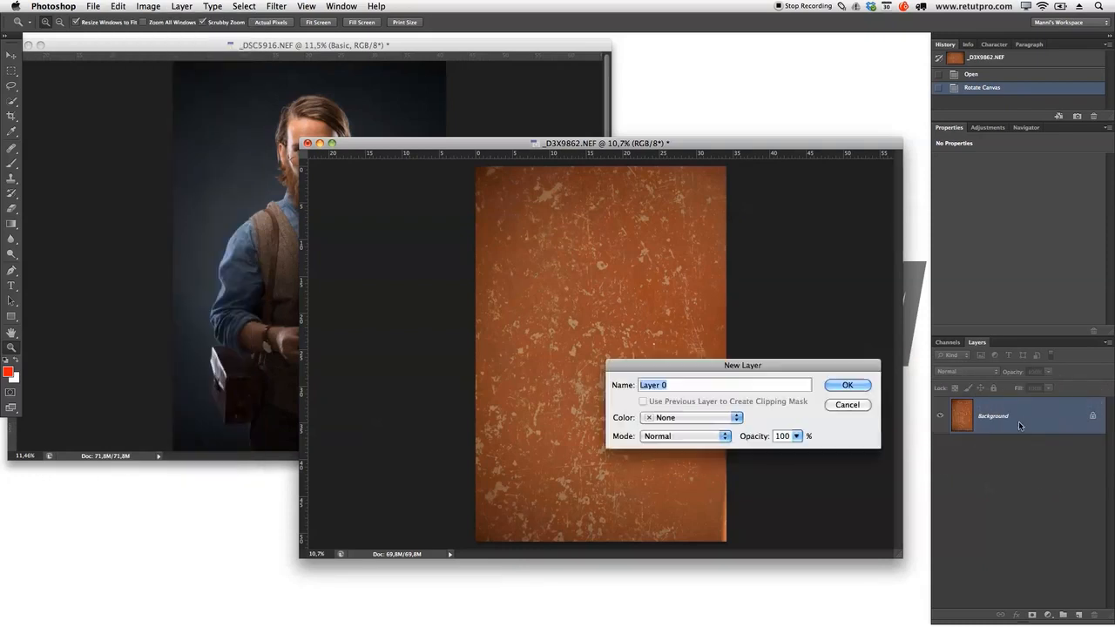
pyautogui.write('Basic')
pyautogui.press('BackSpace')
pyautogui.press('BackSpace')
pyautogui.press('BackSpace')
pyautogui.press('BackSpace')
pyautogui.press('BackSpace')
pyautogui.write('Texture')
pyautogui.press('Return')
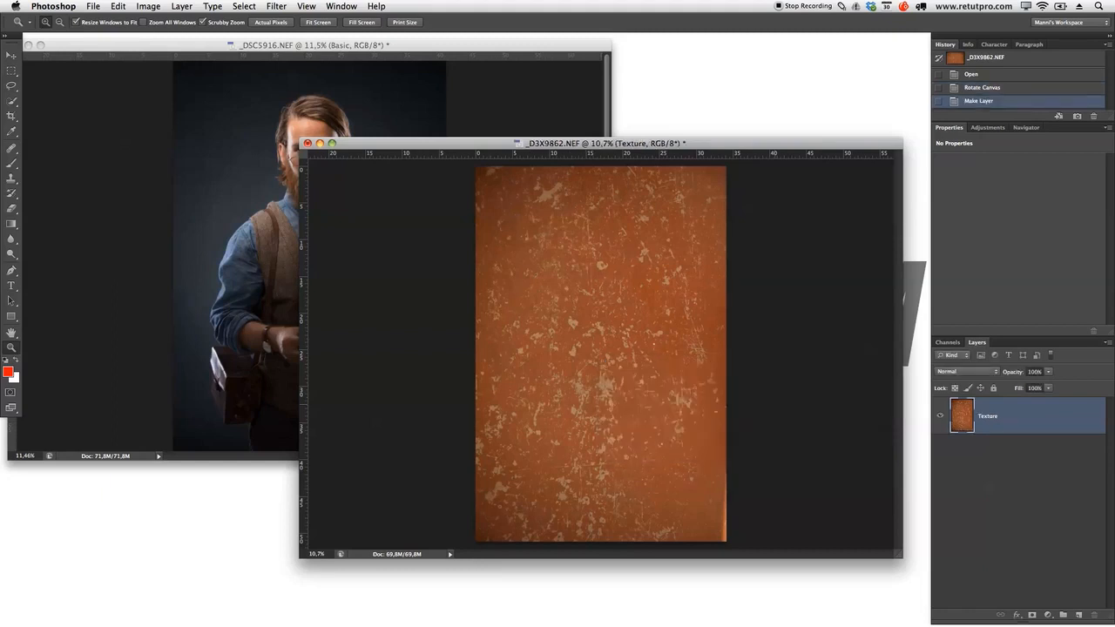
# Step: Flip the Texture layer horizontally
pyautogui.click(116, 6)
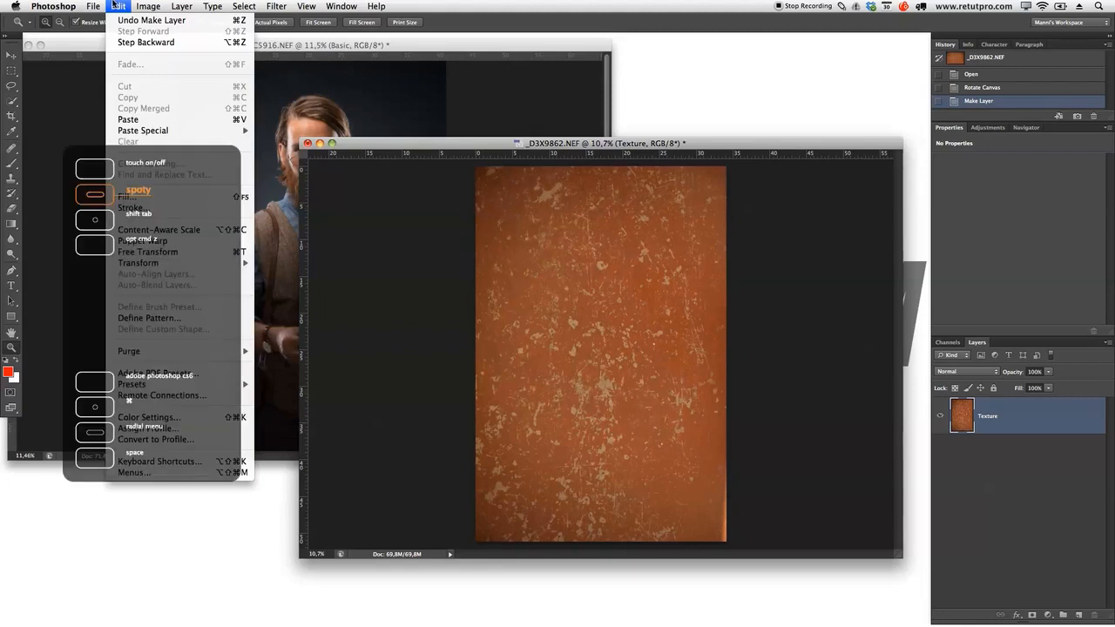
pyautogui.moveTo(135, 262)
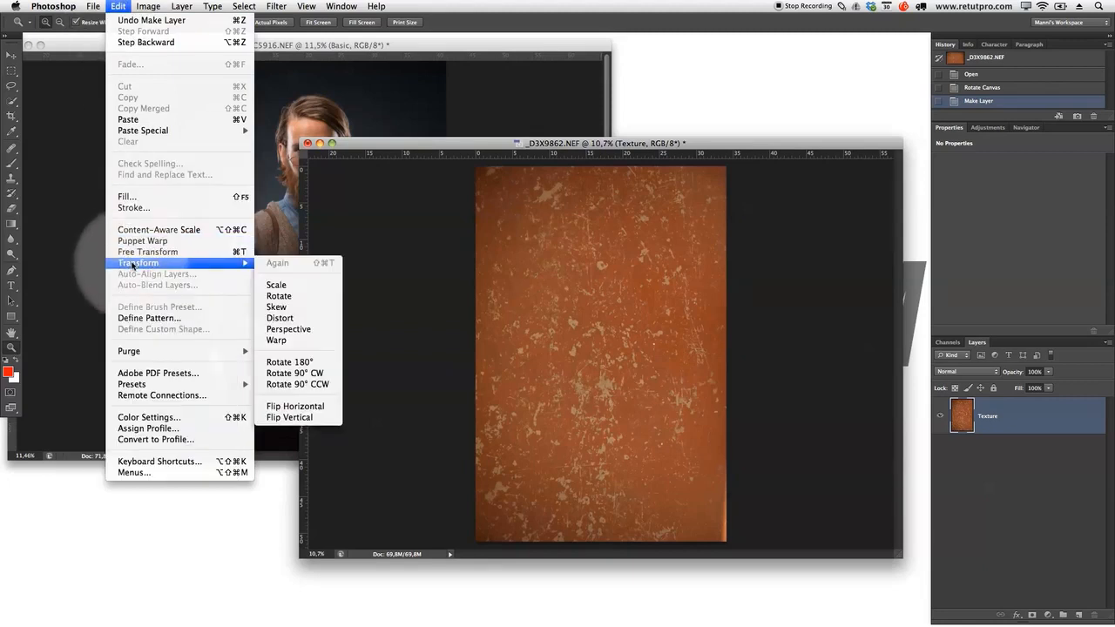
pyautogui.click(294, 407)
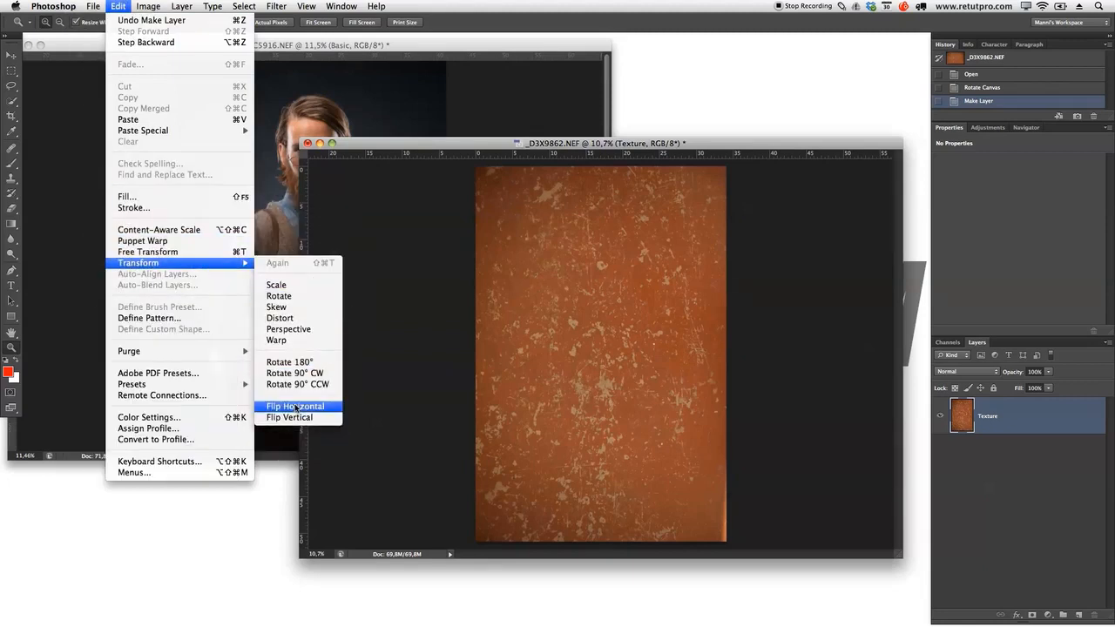
pyautogui.click(714, 411)
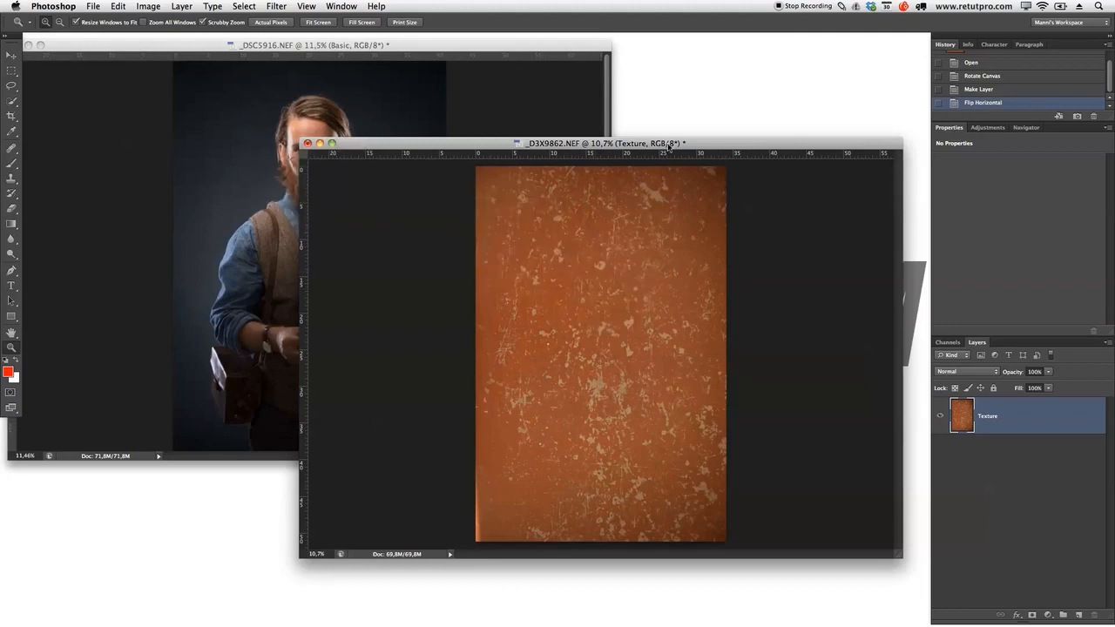
# Step: Move the texture window aside and copy its Texture layer into the _DSC5916.NEF portrait above the Basic layer
pyautogui.moveTo(664, 144); pyautogui.dragTo(798, 101)
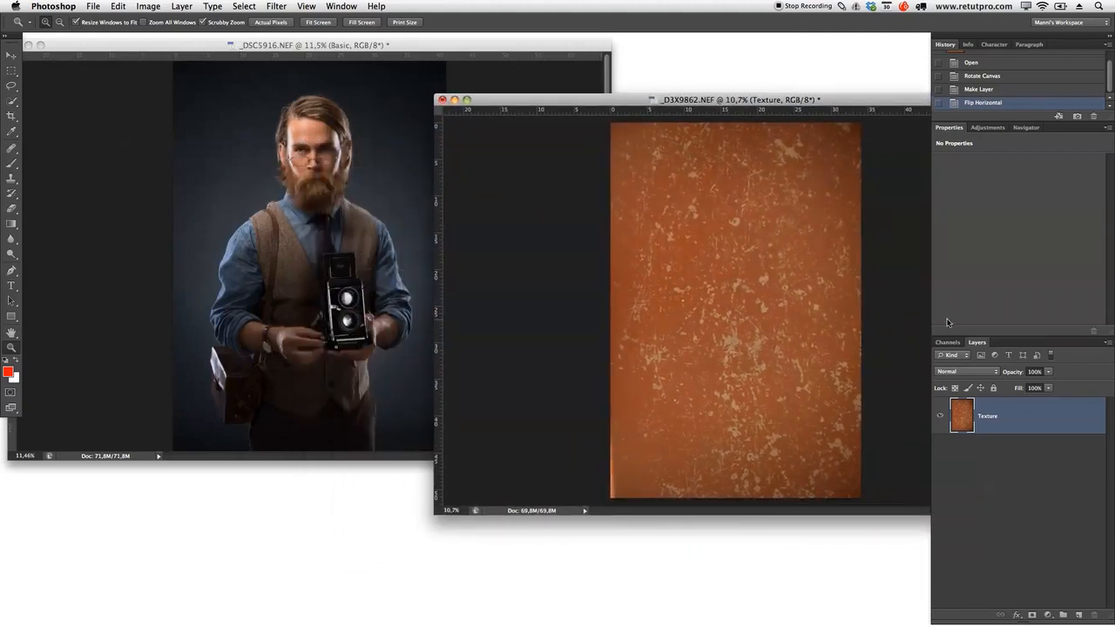
pyautogui.click(1002, 429)
pyautogui.moveTo(972, 419); pyautogui.dragTo(256, 216)
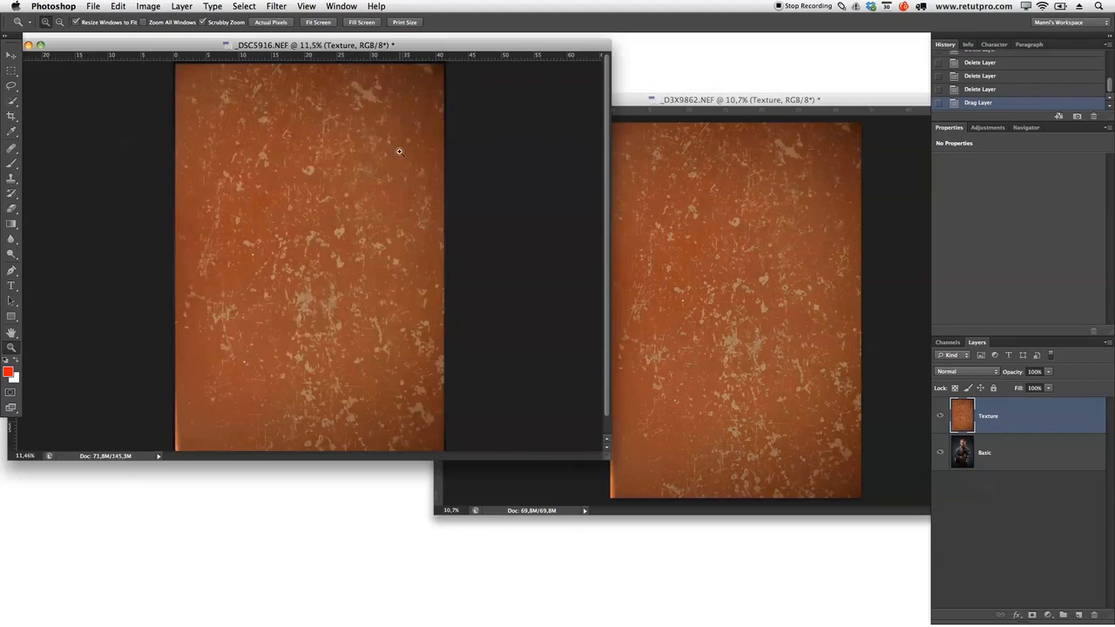
# Step: Close the _D3X9862.NEF texture document without saving and show the portrait document in full-screen mode
pyautogui.click(718, 100)
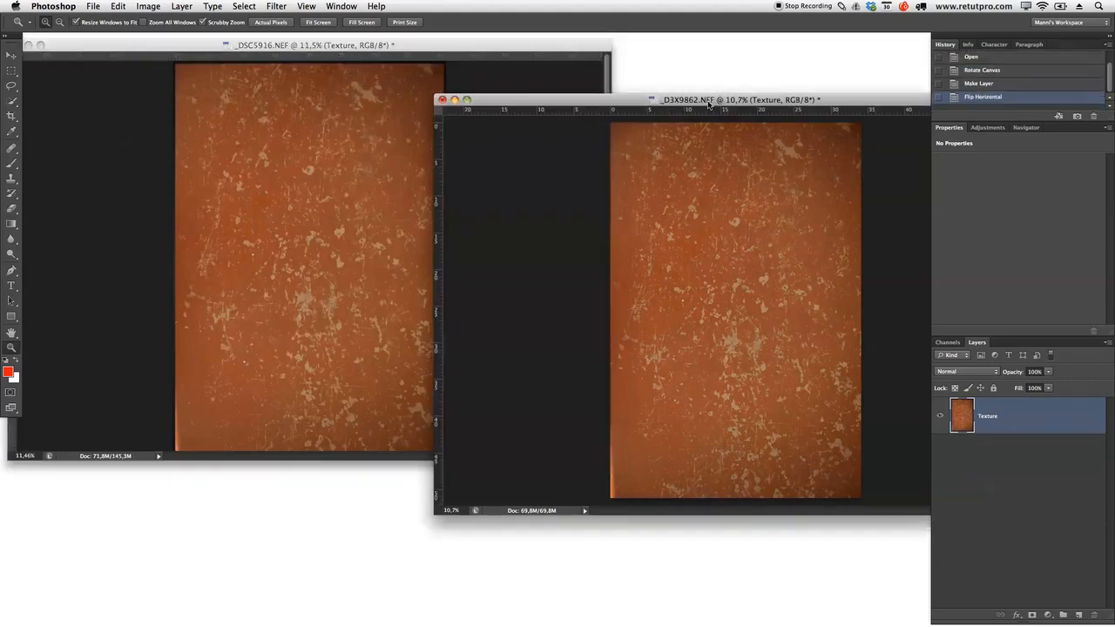
pyautogui.click(443, 100)
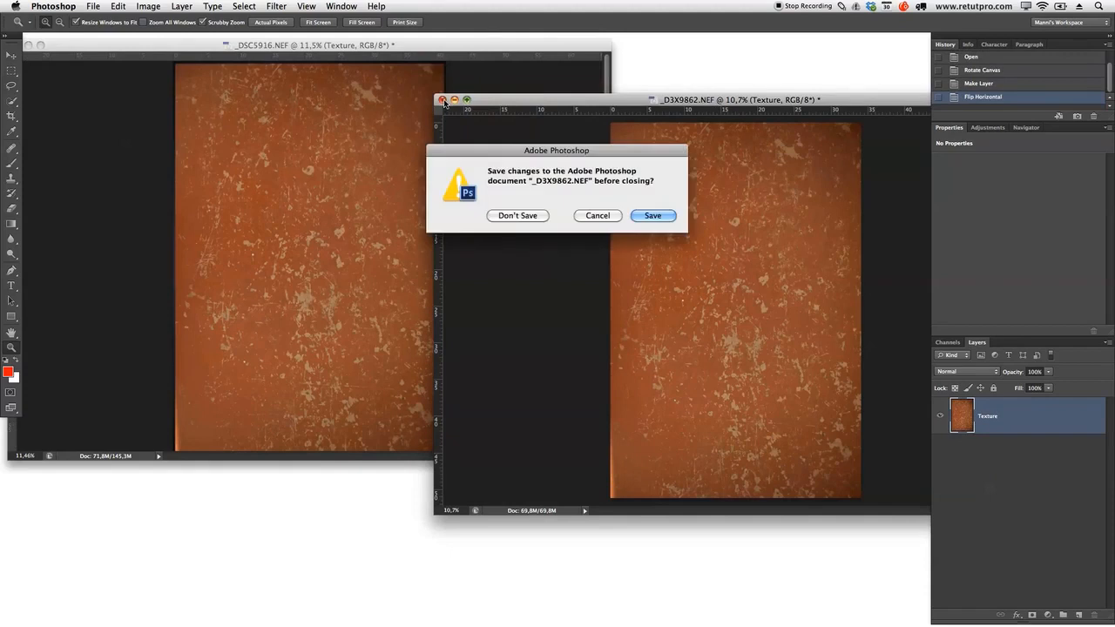
pyautogui.click(519, 217)
pyautogui.press('super+plus')
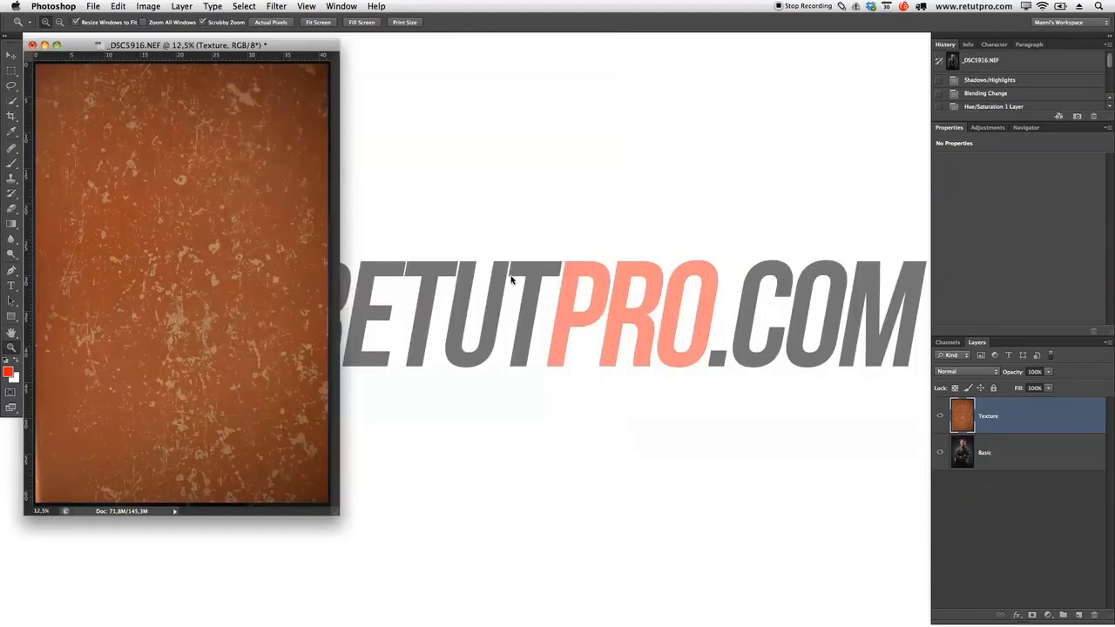
pyautogui.press('f')
pyautogui.moveTo(514, 285); pyautogui.dragTo(519, 286)
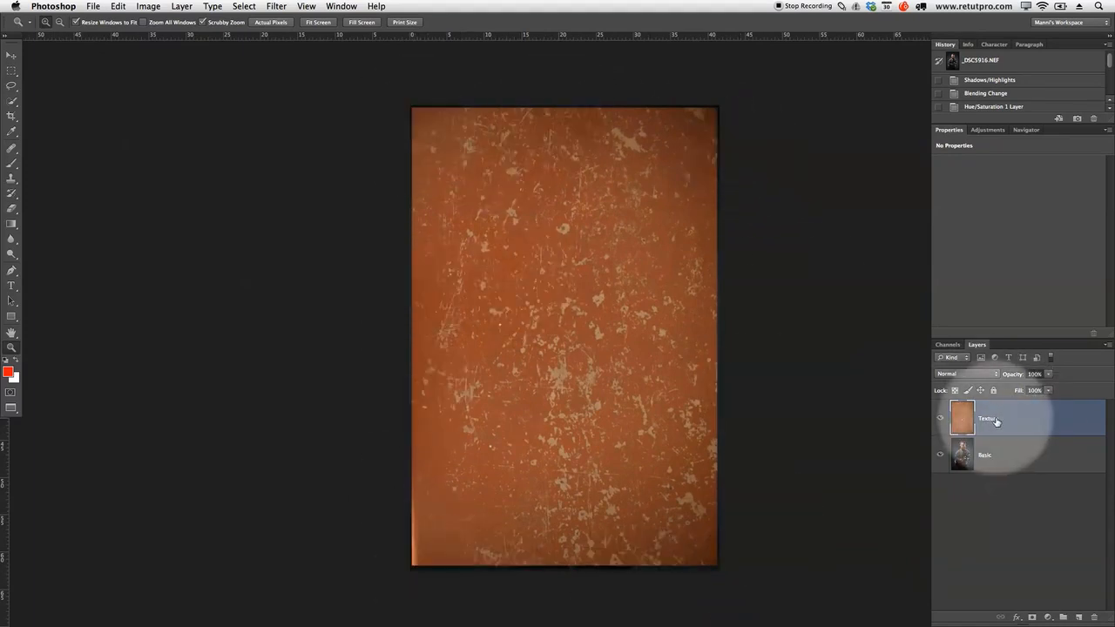
# Step: Free-transform the Texture layer to about 115.5% and reposition it so it covers the whole portrait canvas
pyautogui.moveTo(1006, 423); pyautogui.dragTo(978, 421)
pyautogui.click(940, 419)
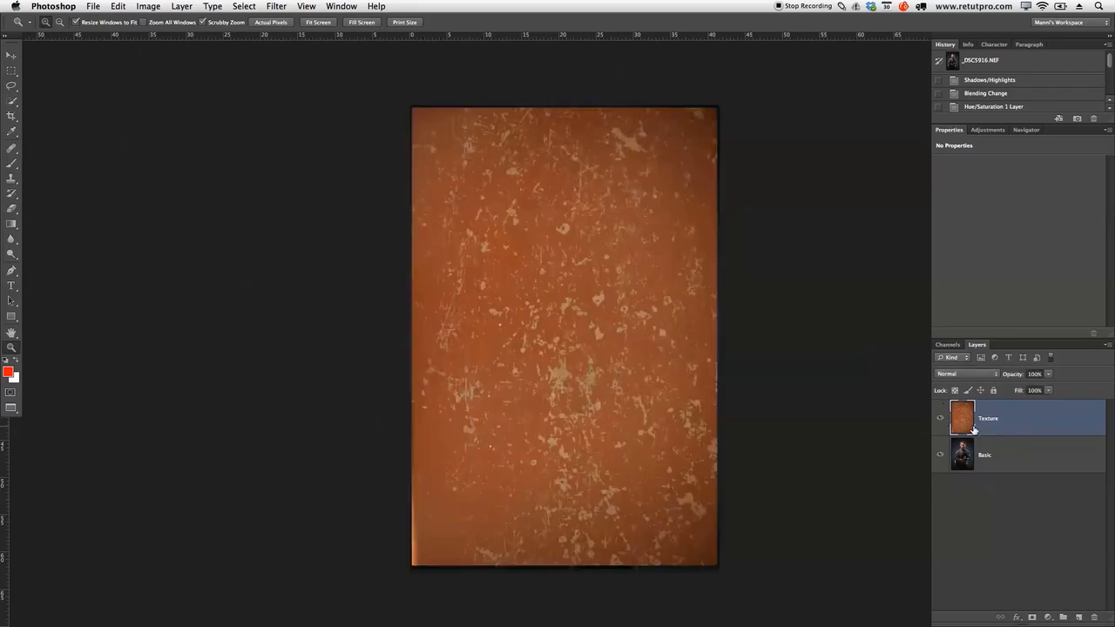
pyautogui.press('super+t')
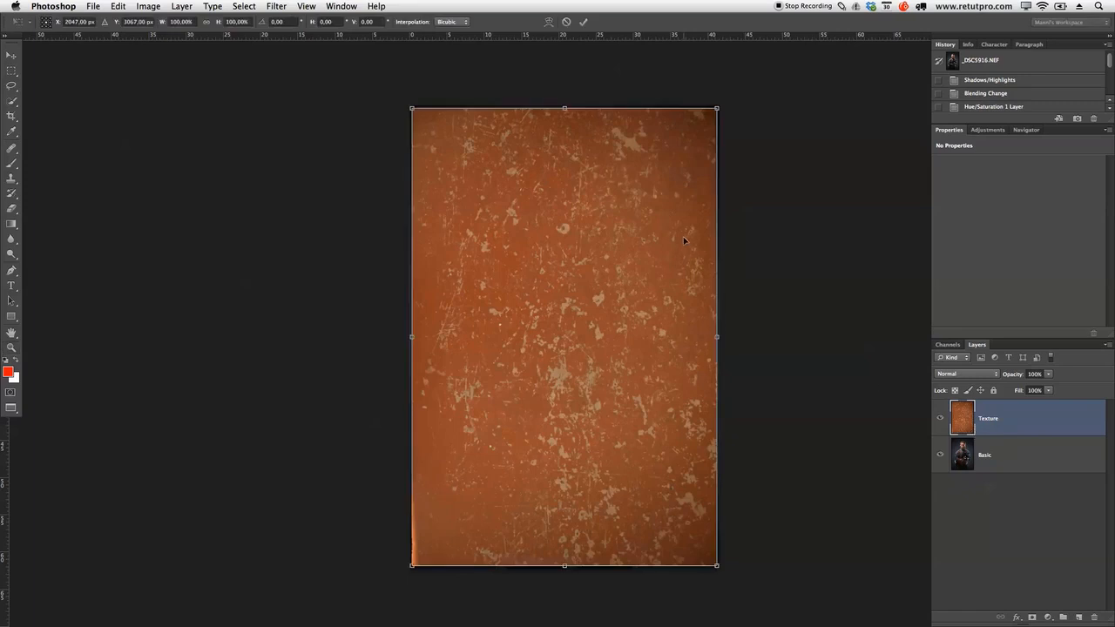
pyautogui.press('Return')
pyautogui.press('z')
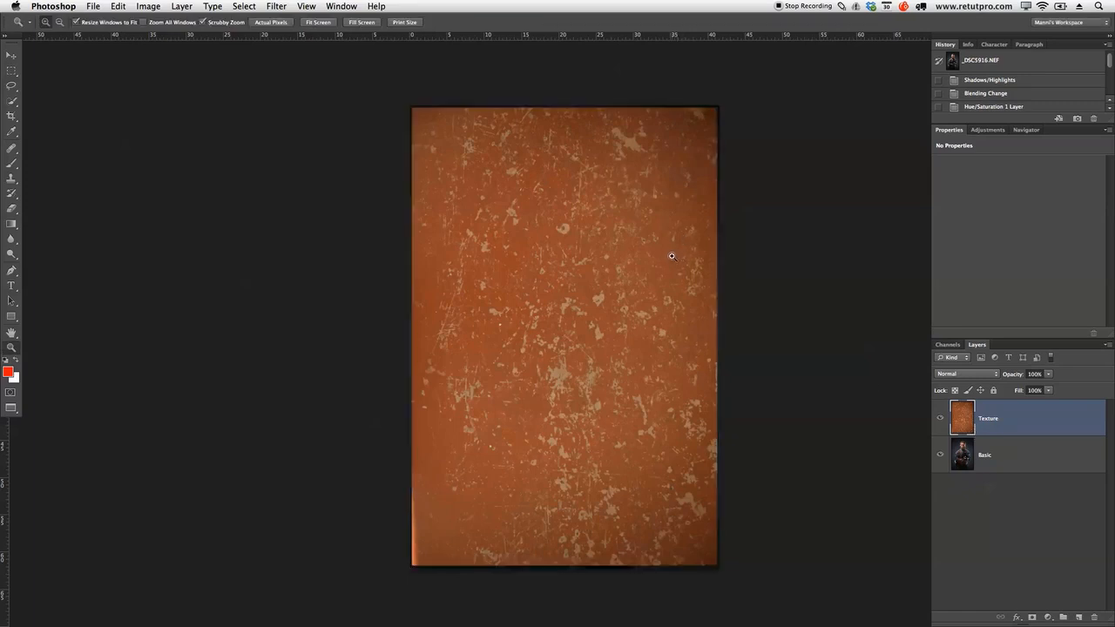
pyautogui.moveTo(668, 255); pyautogui.dragTo(583, 290)
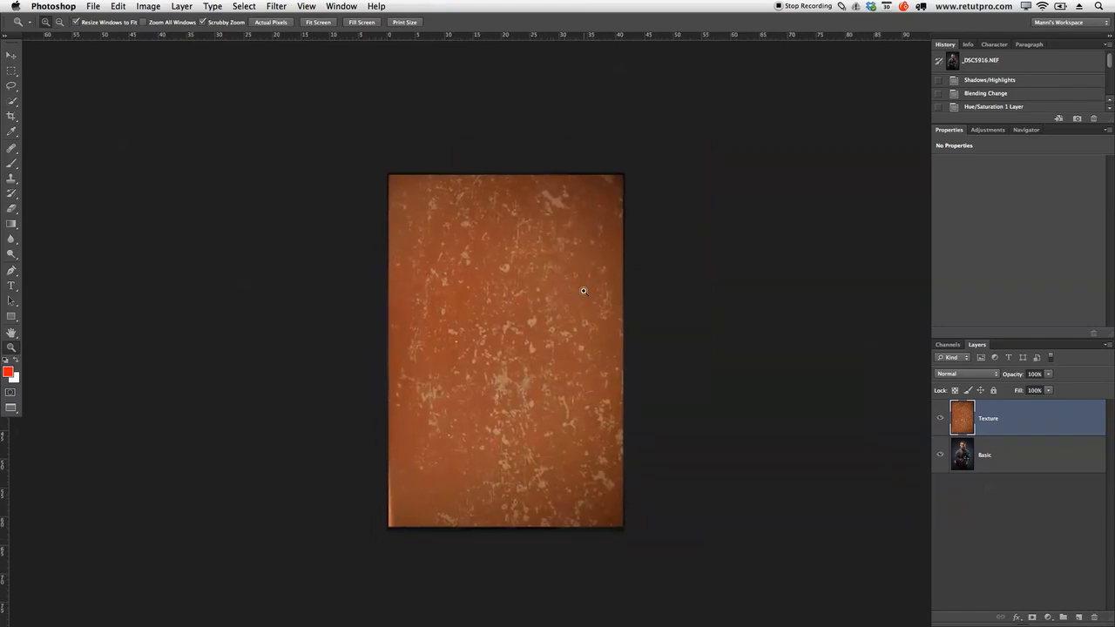
pyautogui.hotkey('ctrl', 't')
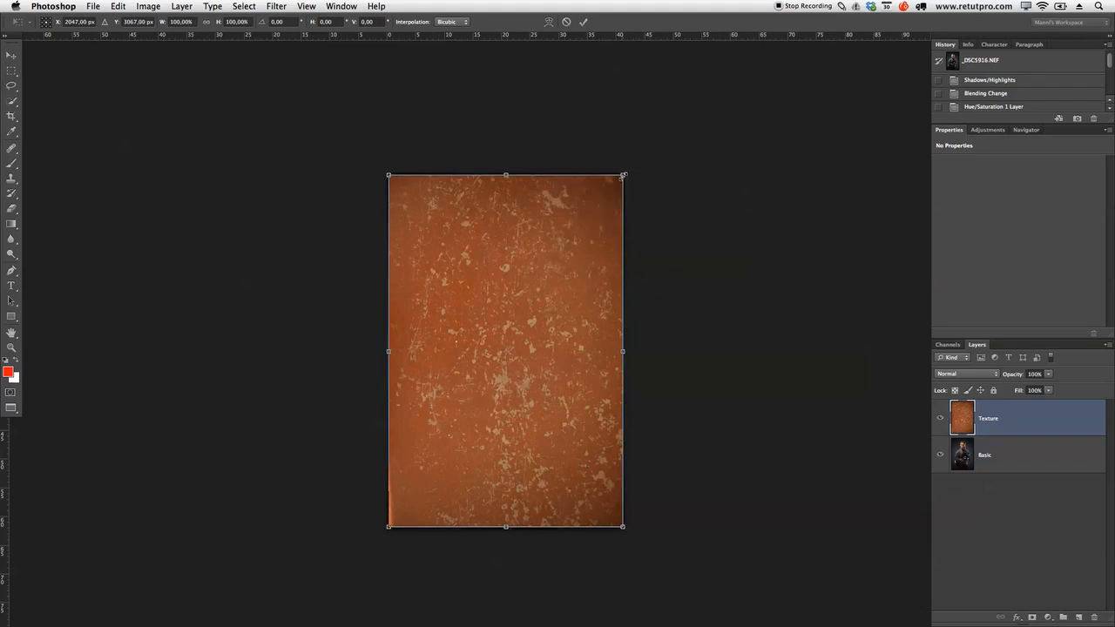
pyautogui.moveTo(622, 175); pyautogui.dragTo(640, 151)
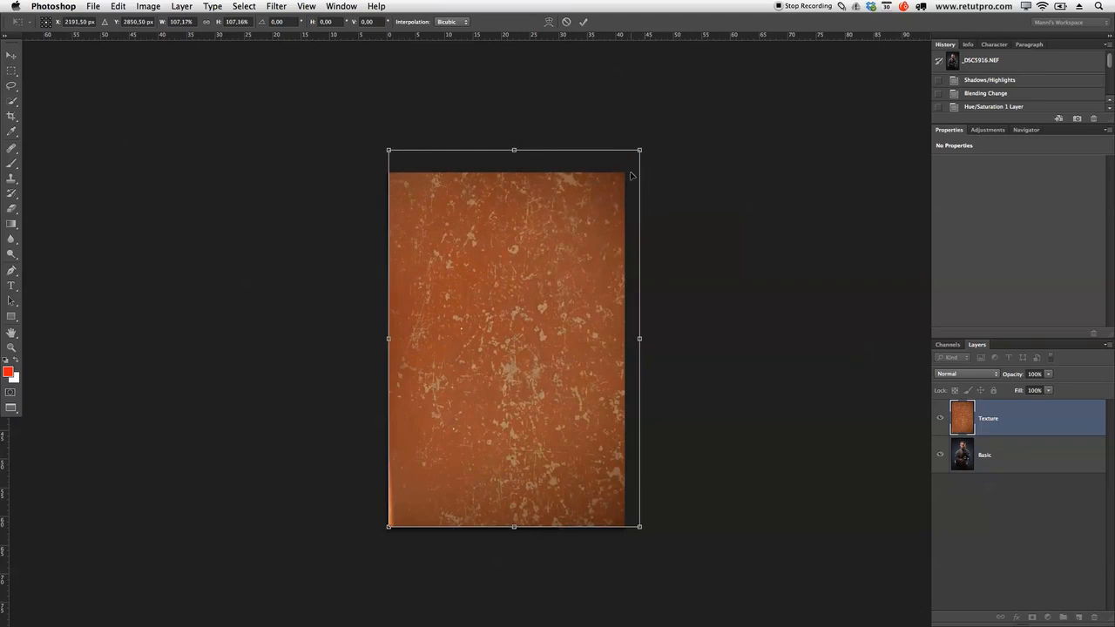
pyautogui.moveTo(608, 215)
pyautogui.mouseDown()
pyautogui.moveTo(587, 232)
pyautogui.moveTo(599, 225)
pyautogui.mouseUp()
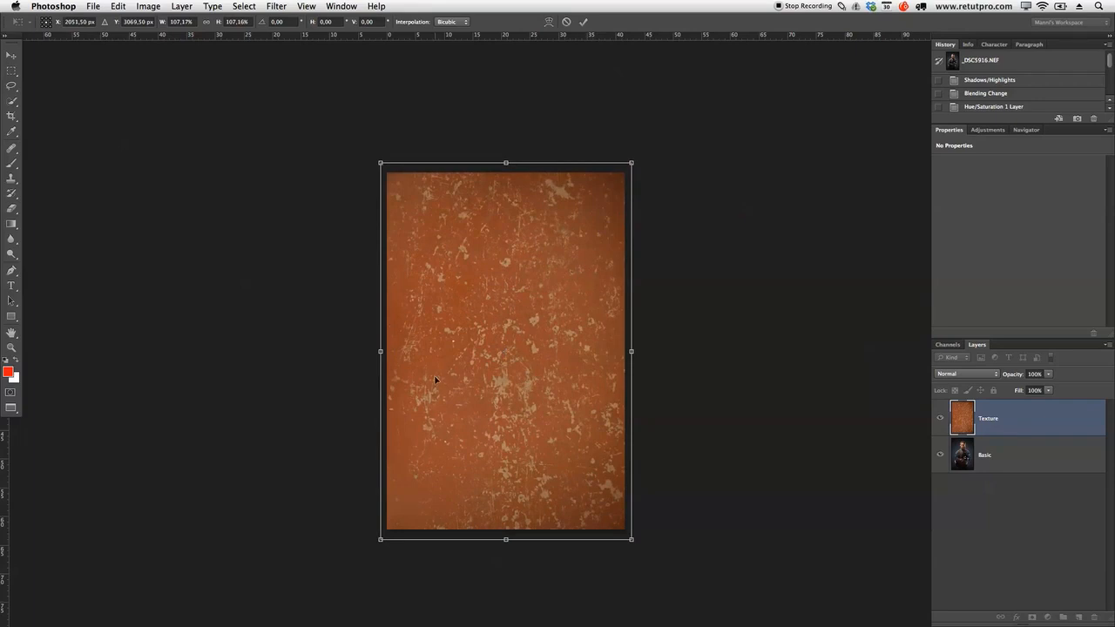
pyautogui.moveTo(638, 160); pyautogui.dragTo(664, 138)
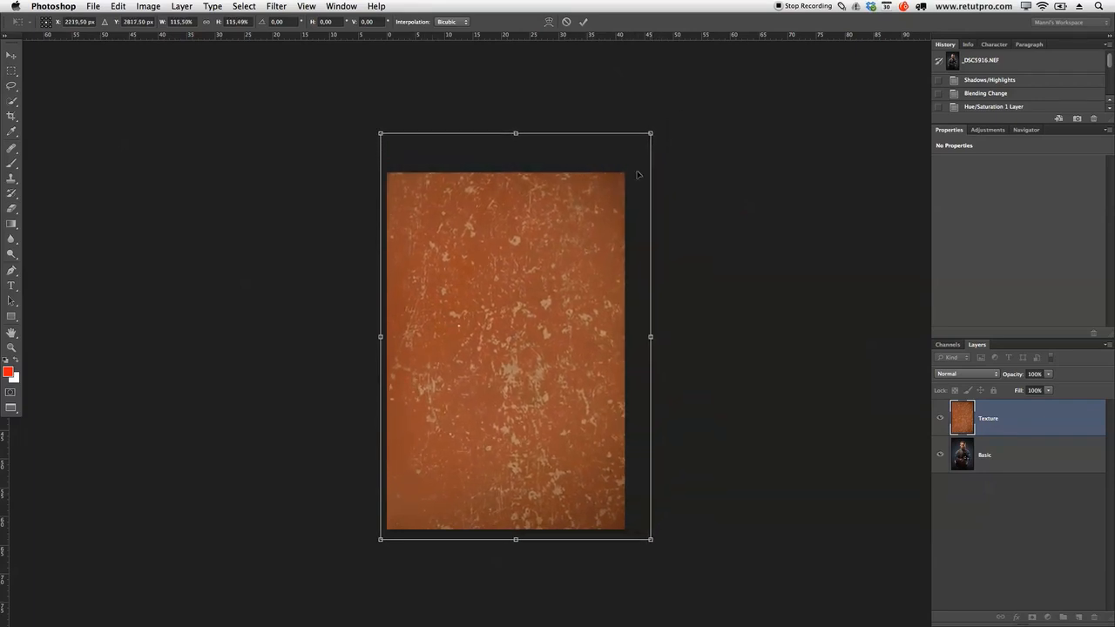
pyautogui.moveTo(606, 225); pyautogui.dragTo(587, 243)
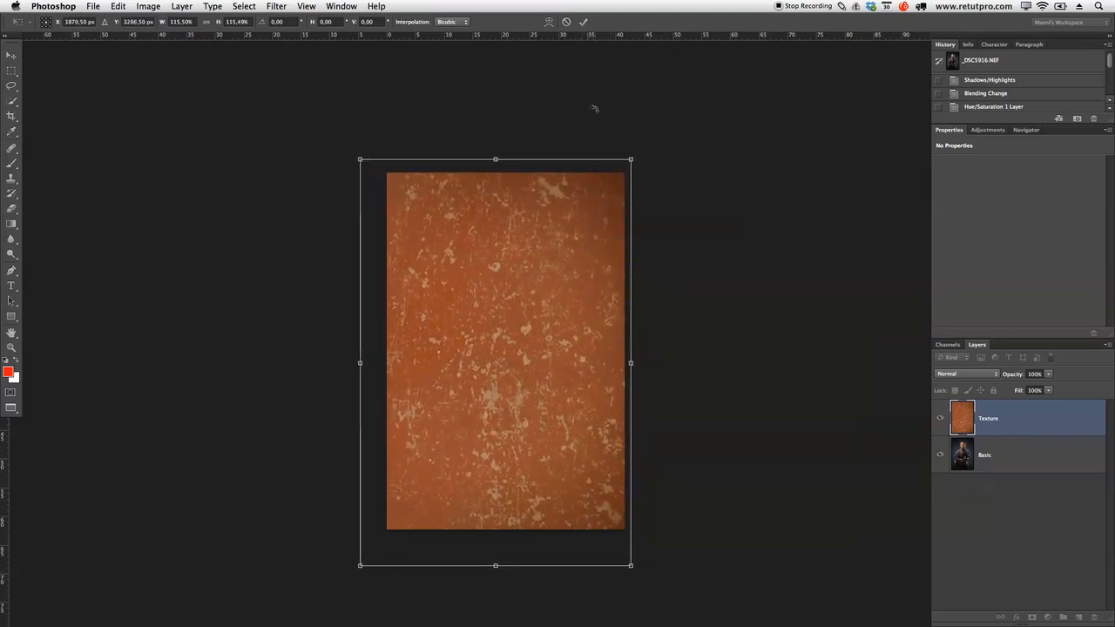
pyautogui.click(582, 23)
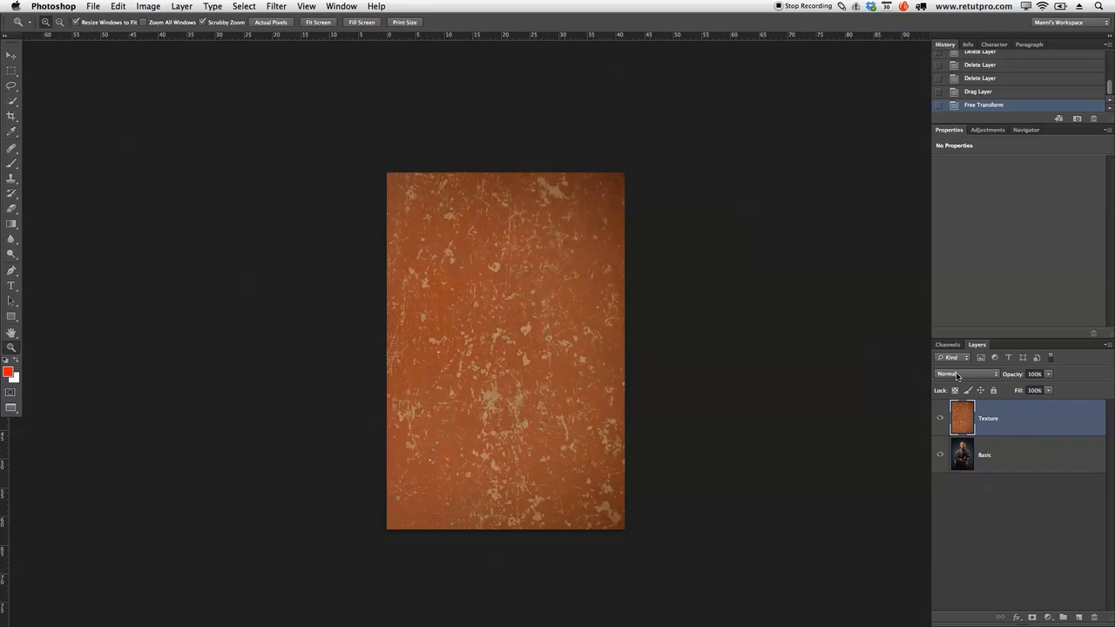
# Step: Set the Texture layer's blending mode to Soft Light
pyautogui.click(957, 376)
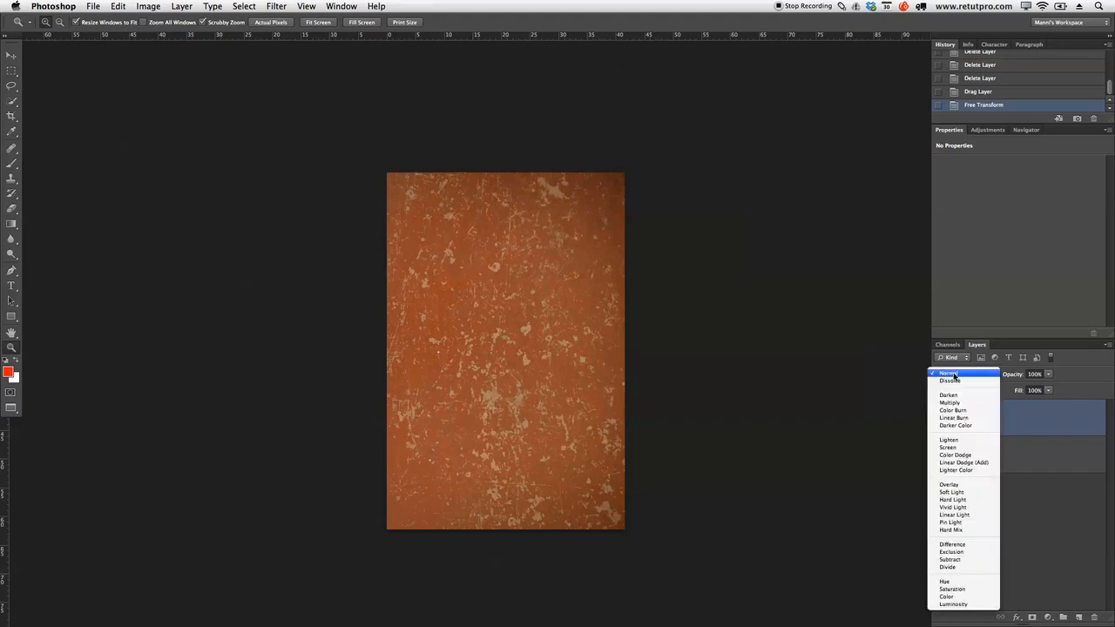
pyautogui.click(958, 493)
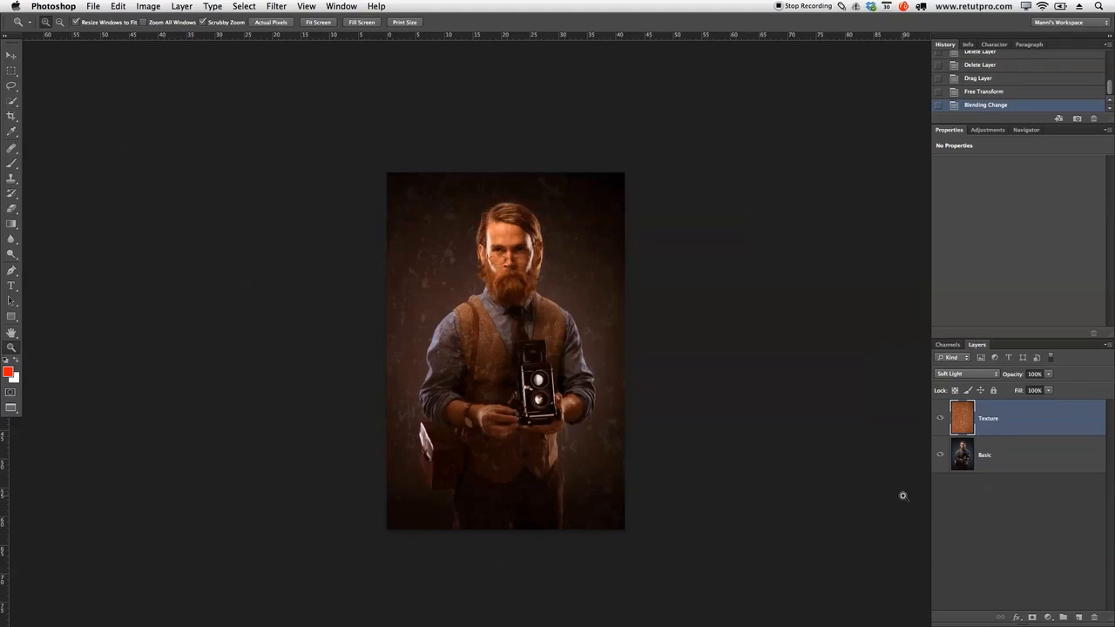
# Step: Flip the Texture layer horizontally
pyautogui.click(185, 5)
pyautogui.moveTo(122, 5)
pyautogui.moveTo(146, 263)
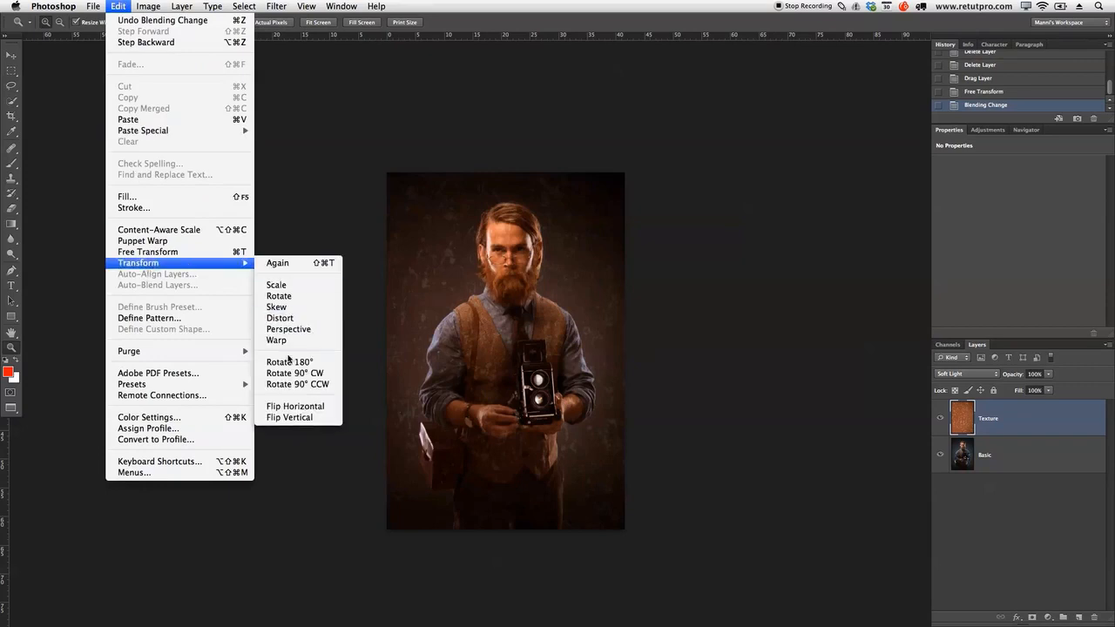
pyautogui.click(294, 407)
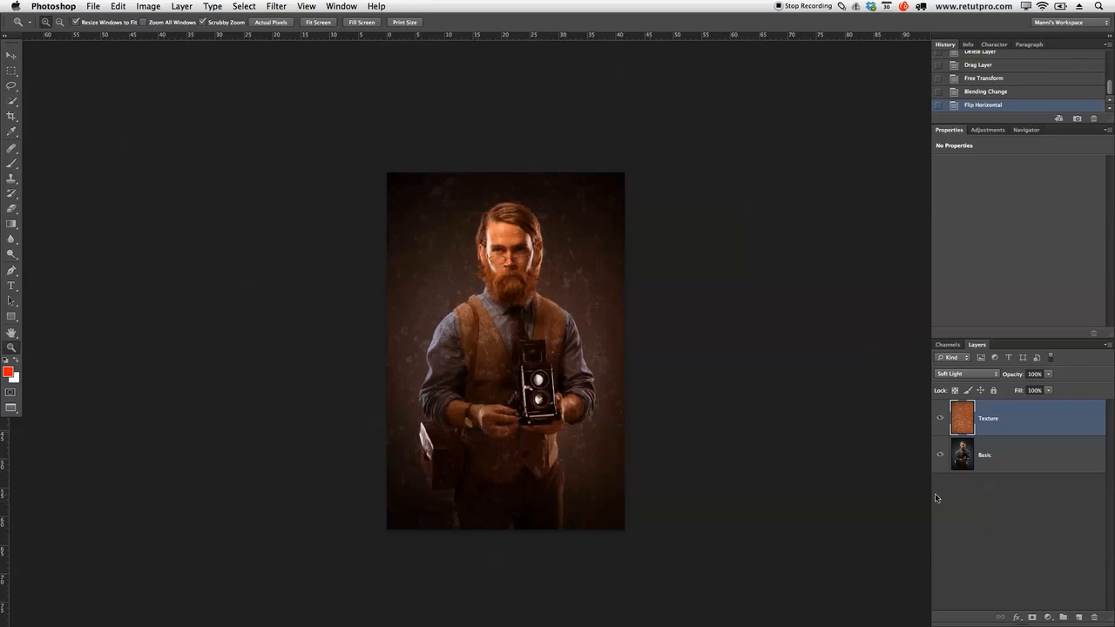
# Step: Set the Texture layer's blending mode to Normal so the texture is shown on its own
pyautogui.click(951, 375)
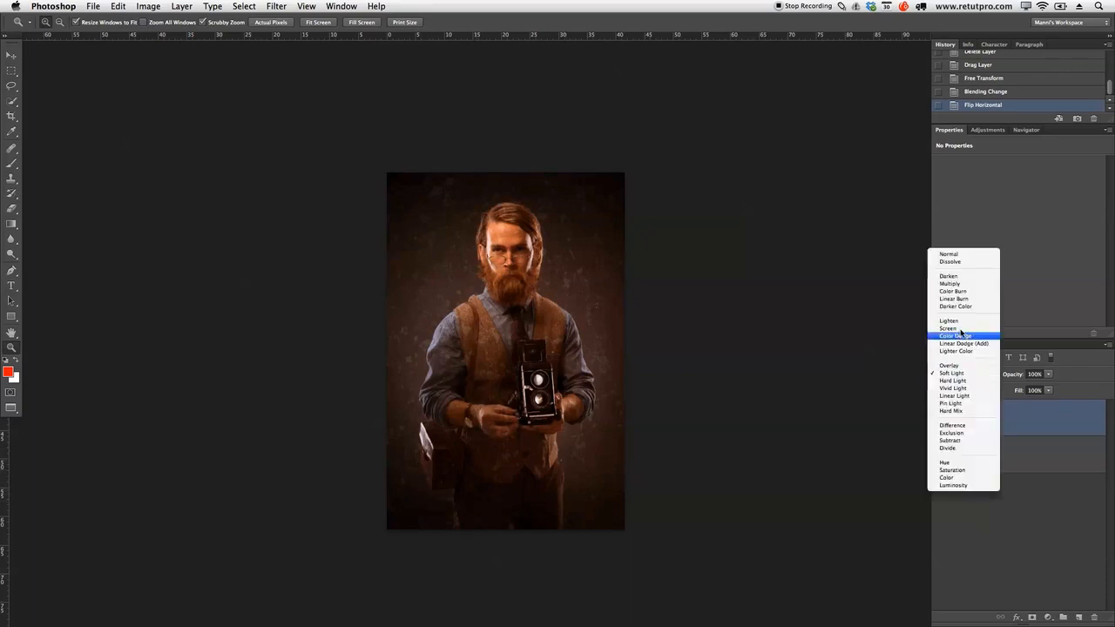
pyautogui.click(958, 259)
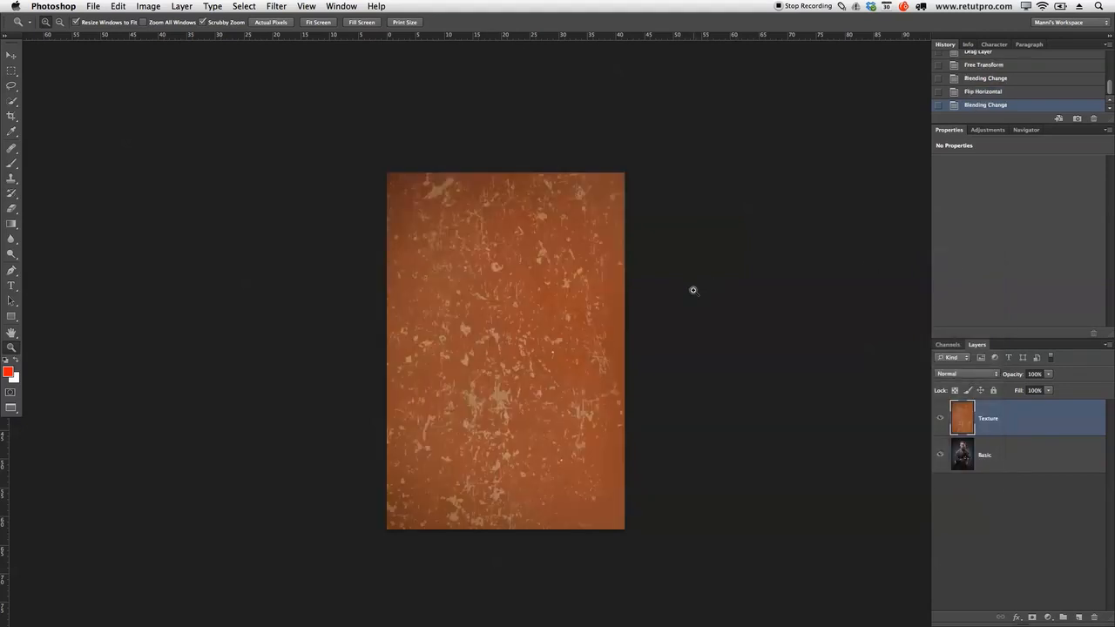
pyautogui.moveTo(516, 356); pyautogui.dragTo(548, 337)
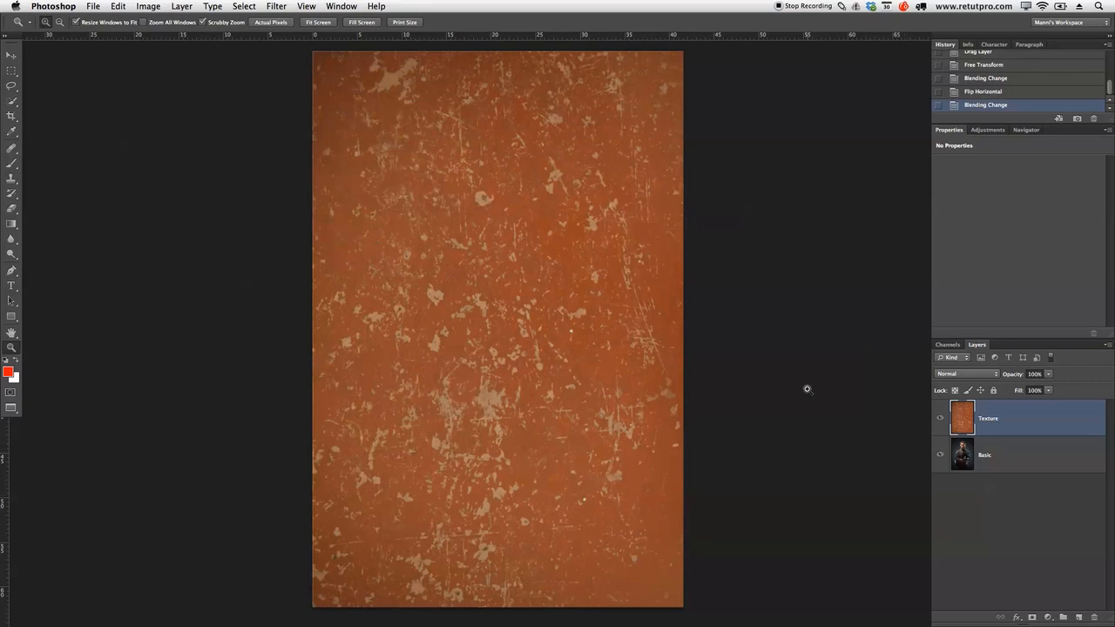
# Step: Start a Shadows/Highlights adjustment on the Texture layer with more options shown, setting the shadows Amount, Tonal Width and Radius to 0
pyautogui.click(981, 130)
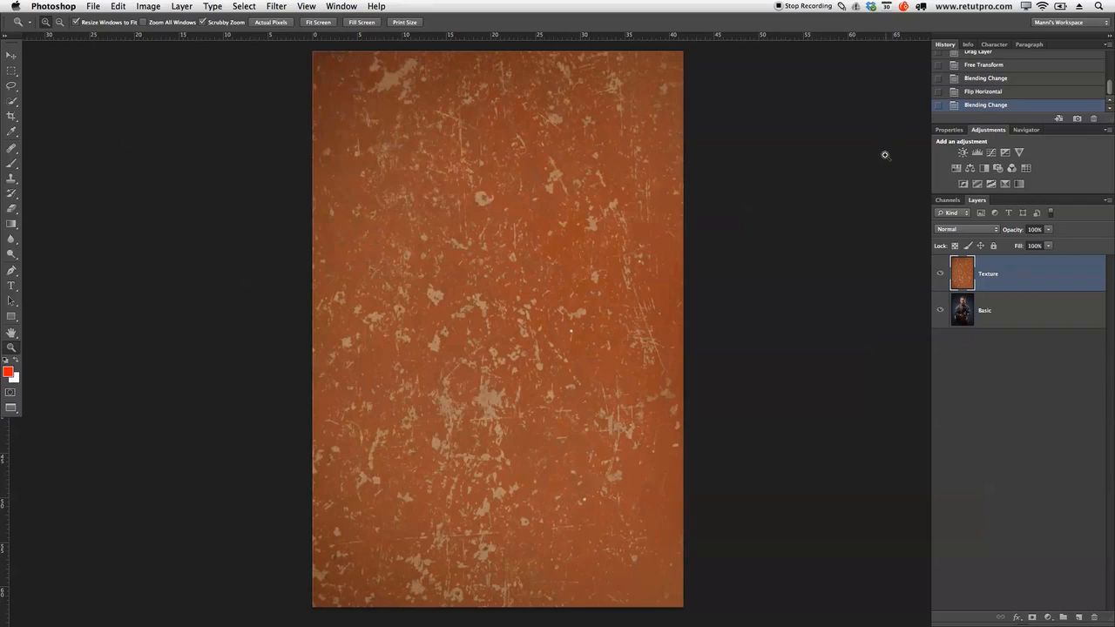
pyautogui.click(148, 6)
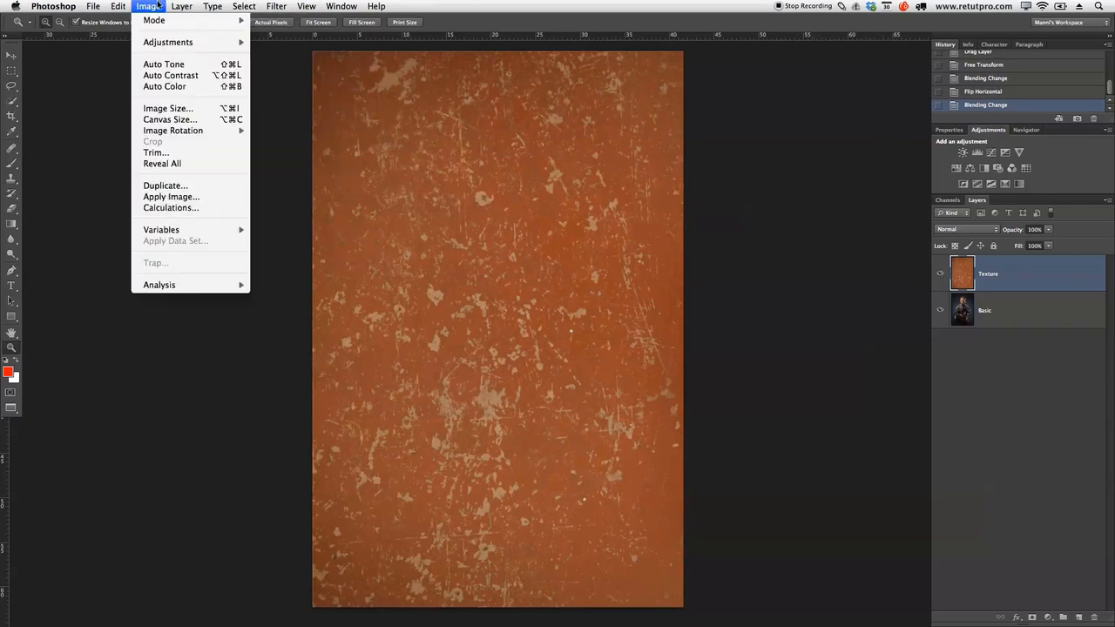
pyautogui.moveTo(166, 42)
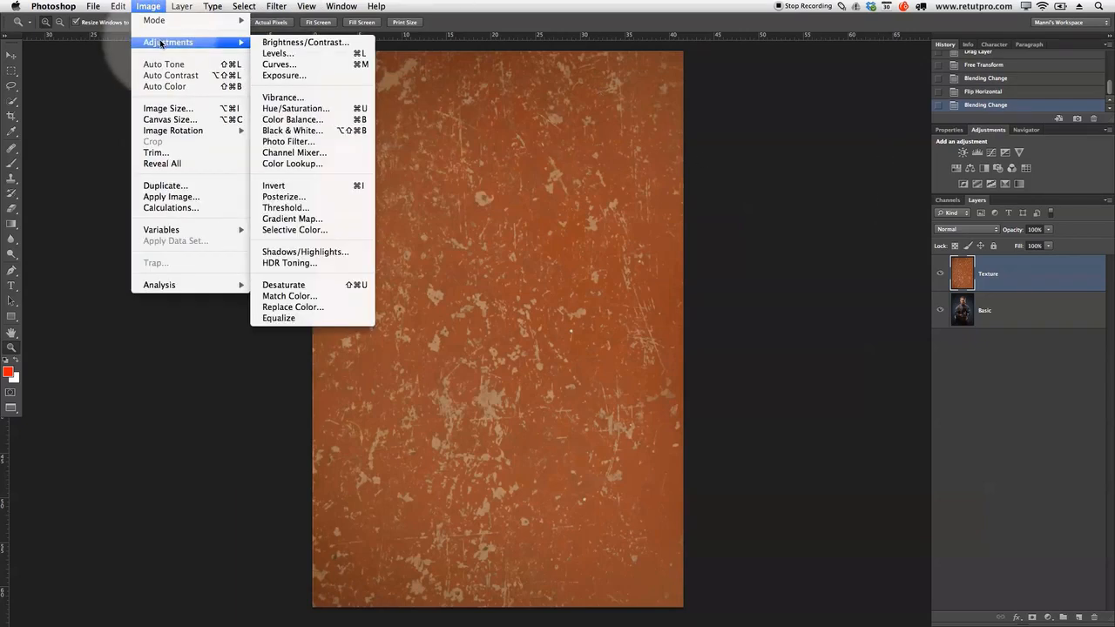
pyautogui.click(311, 254)
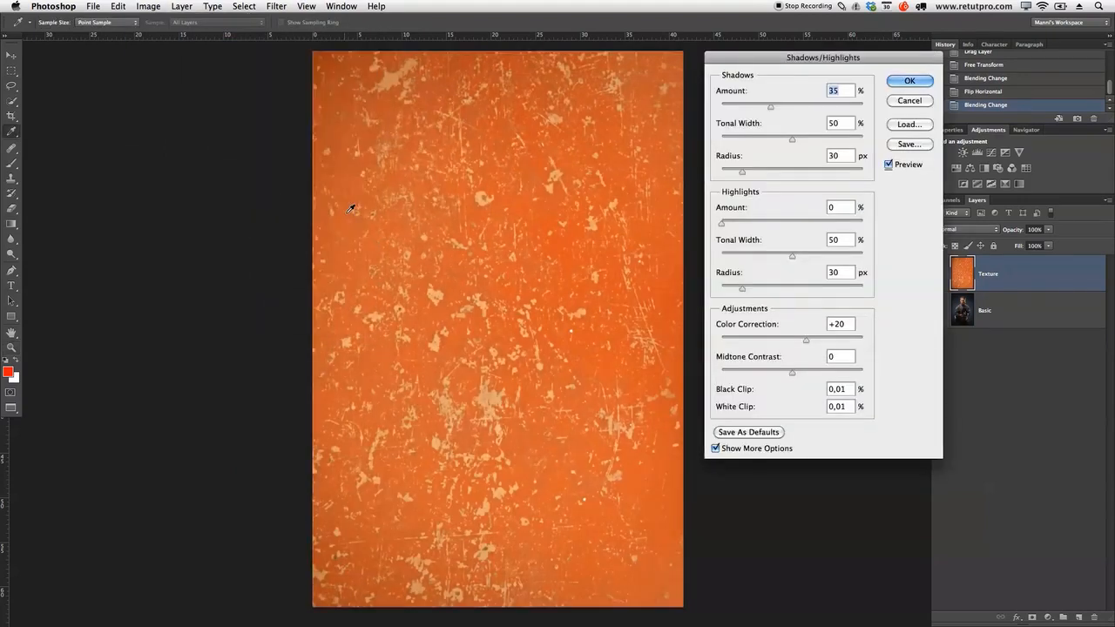
pyautogui.click(717, 448)
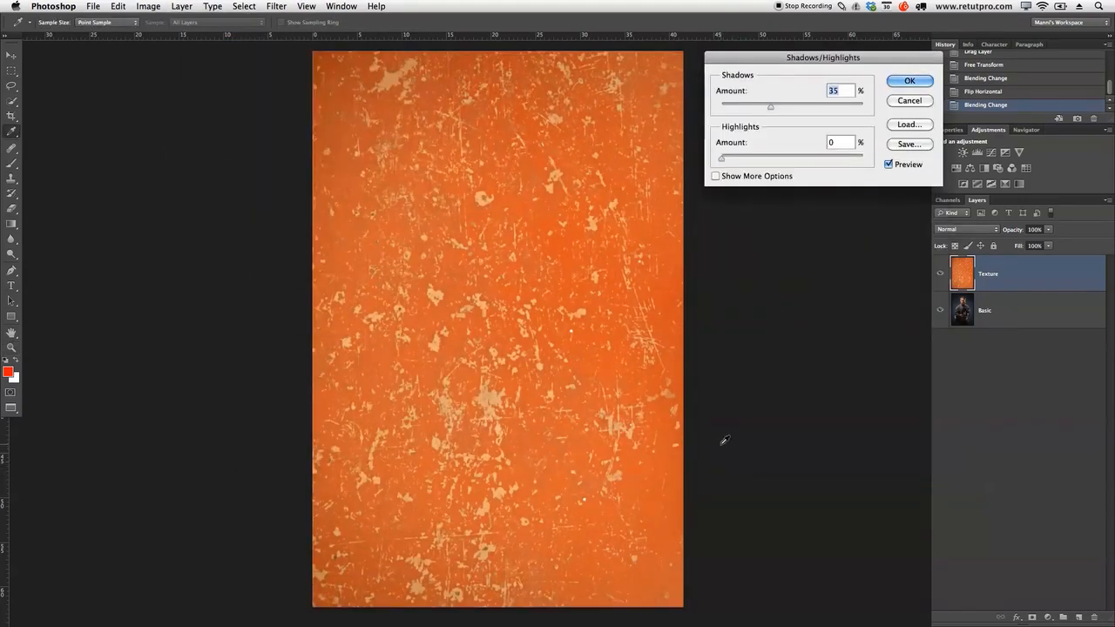
pyautogui.click(716, 176)
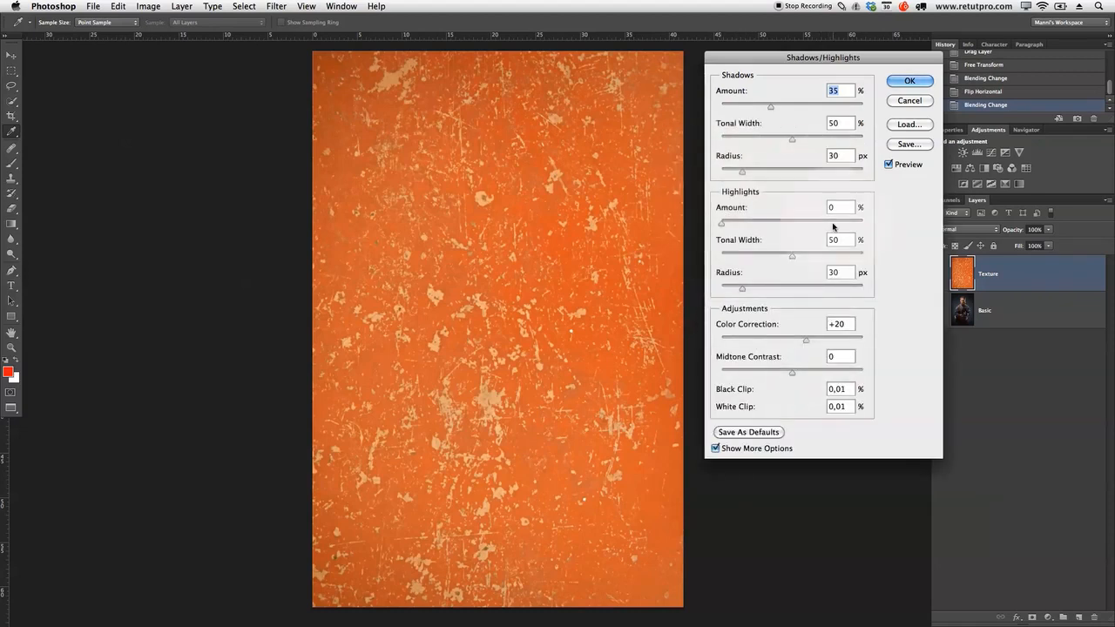
pyautogui.write('0')
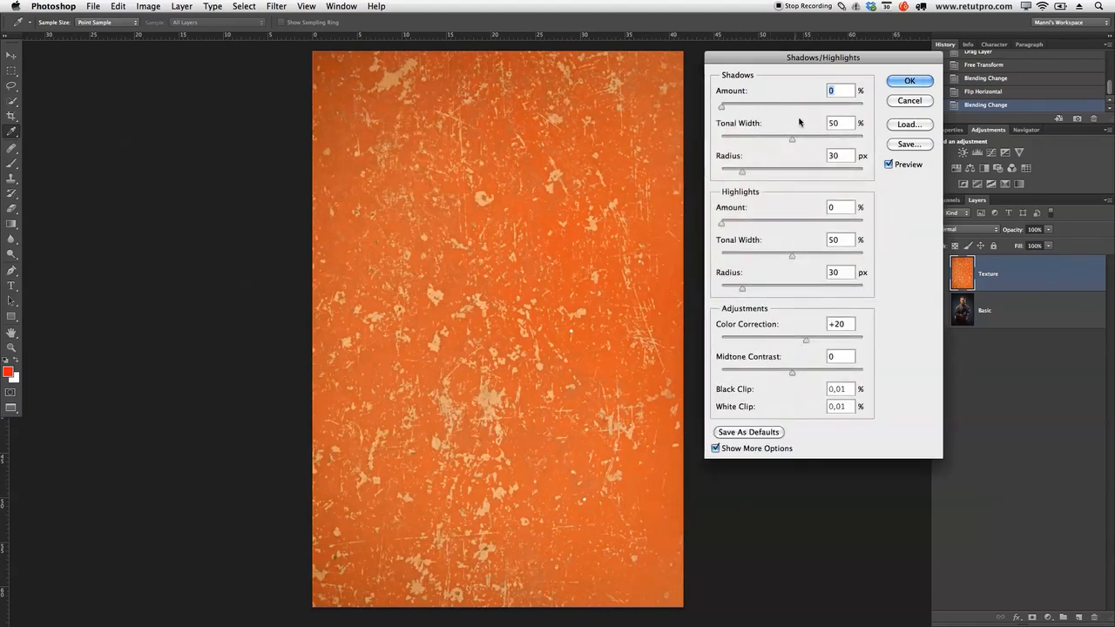
pyautogui.moveTo(791, 137); pyautogui.dragTo(693, 128)
pyautogui.moveTo(742, 172); pyautogui.dragTo(710, 173)
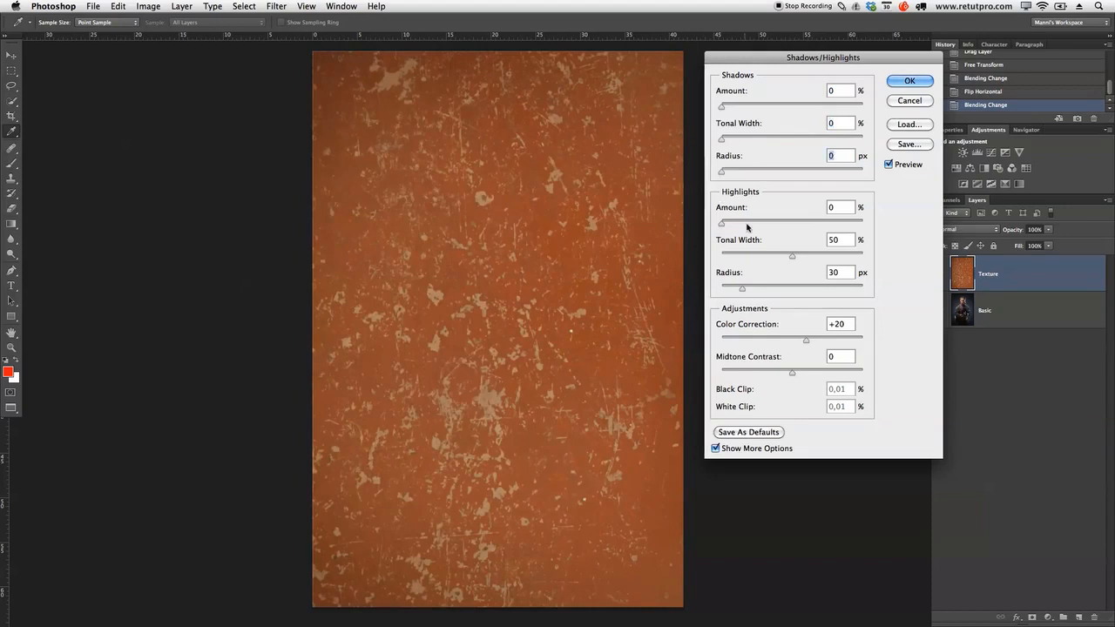
# Step: Set the highlights Tonal Width and Radius and the Color Correction to 0 in Shadows/Highlights
pyautogui.moveTo(791, 255); pyautogui.dragTo(701, 247)
pyautogui.moveTo(742, 287); pyautogui.dragTo(695, 290)
pyautogui.moveTo(808, 341); pyautogui.dragTo(792, 341)
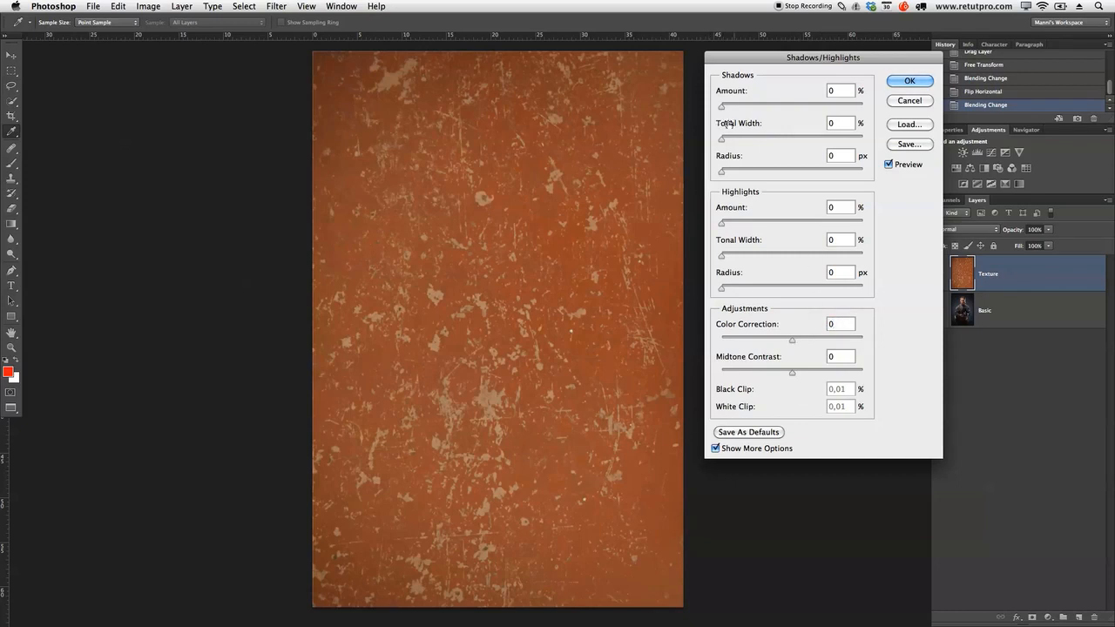
# Step: Set the shadows Amount to 2% and Midtone Contrast to +80, and apply Shadows/Highlights to the texture
pyautogui.moveTo(721, 107); pyautogui.dragTo(723, 108)
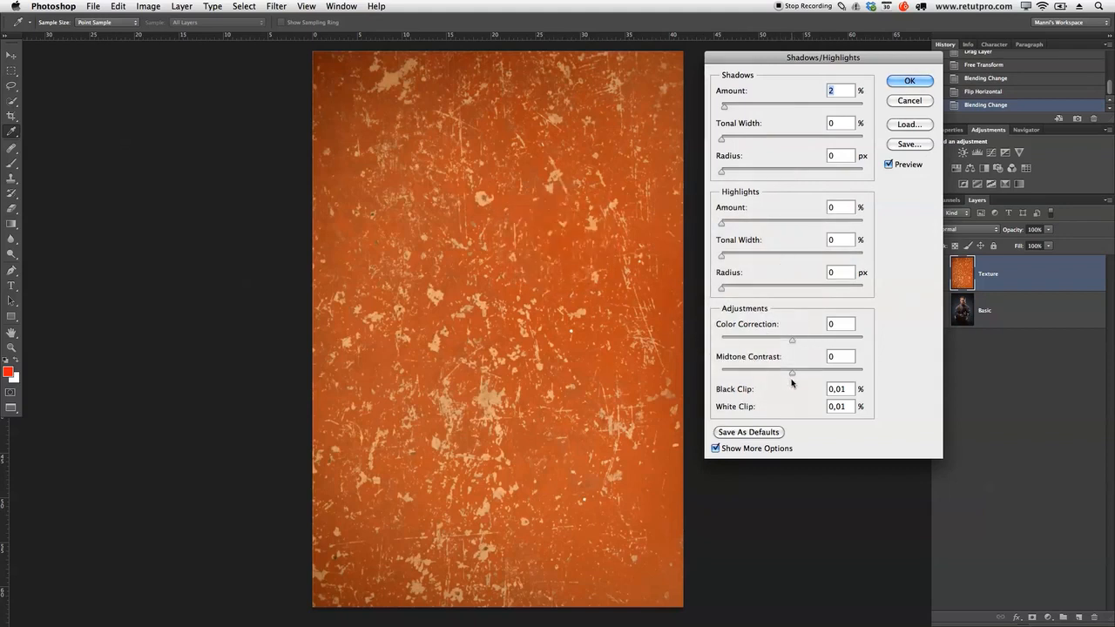
pyautogui.moveTo(791, 376); pyautogui.dragTo(849, 374)
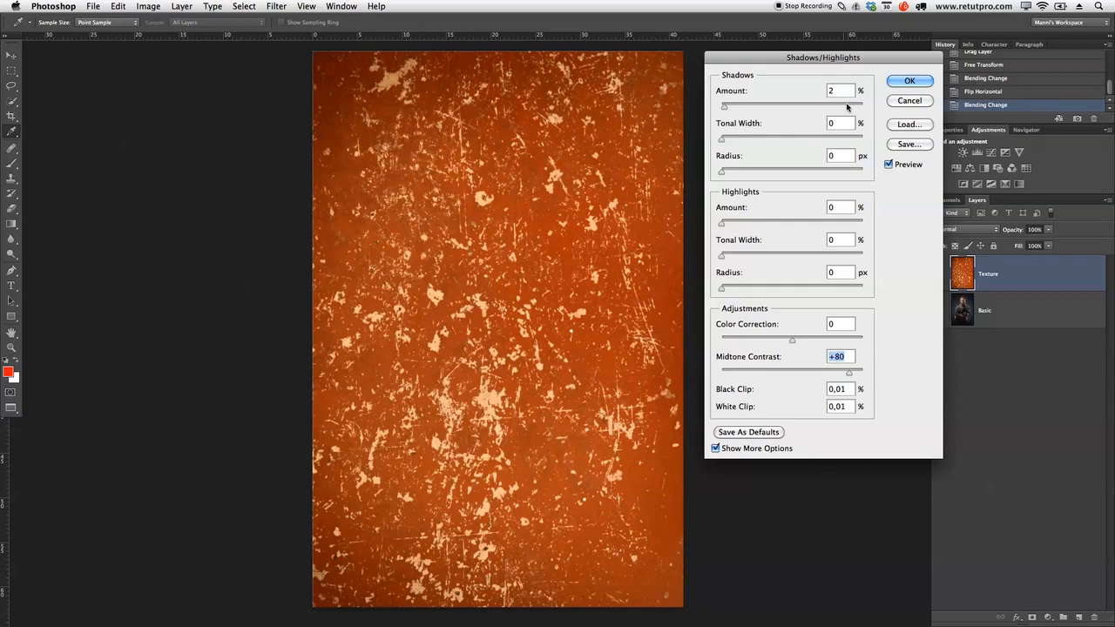
pyautogui.click(910, 81)
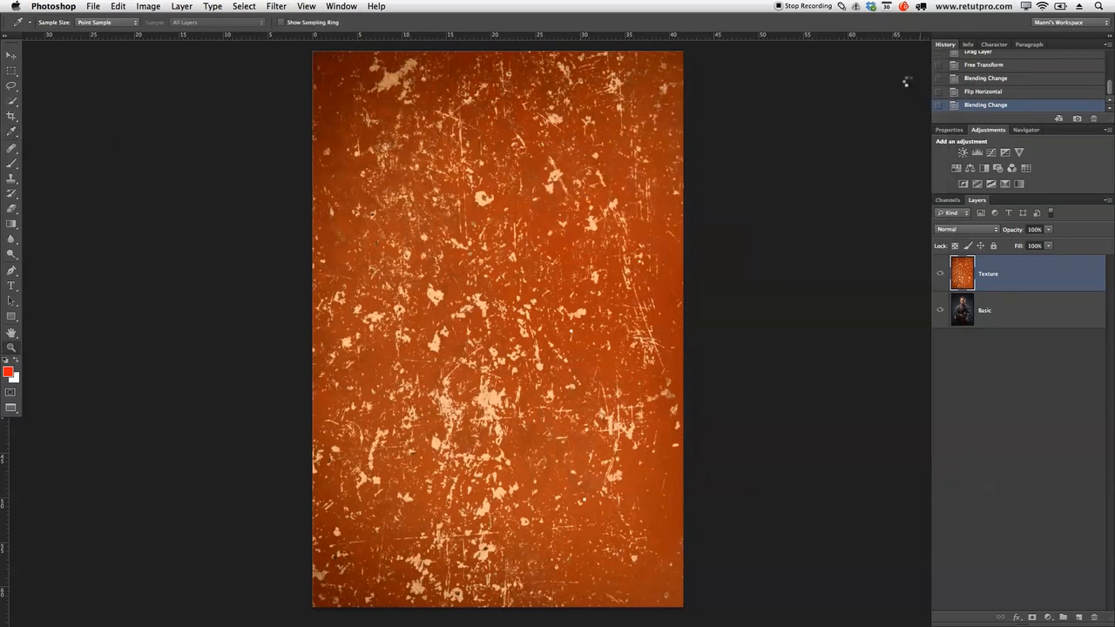
# Step: Switch the Texture layer's blending mode back to Soft Light
pyautogui.press('z')
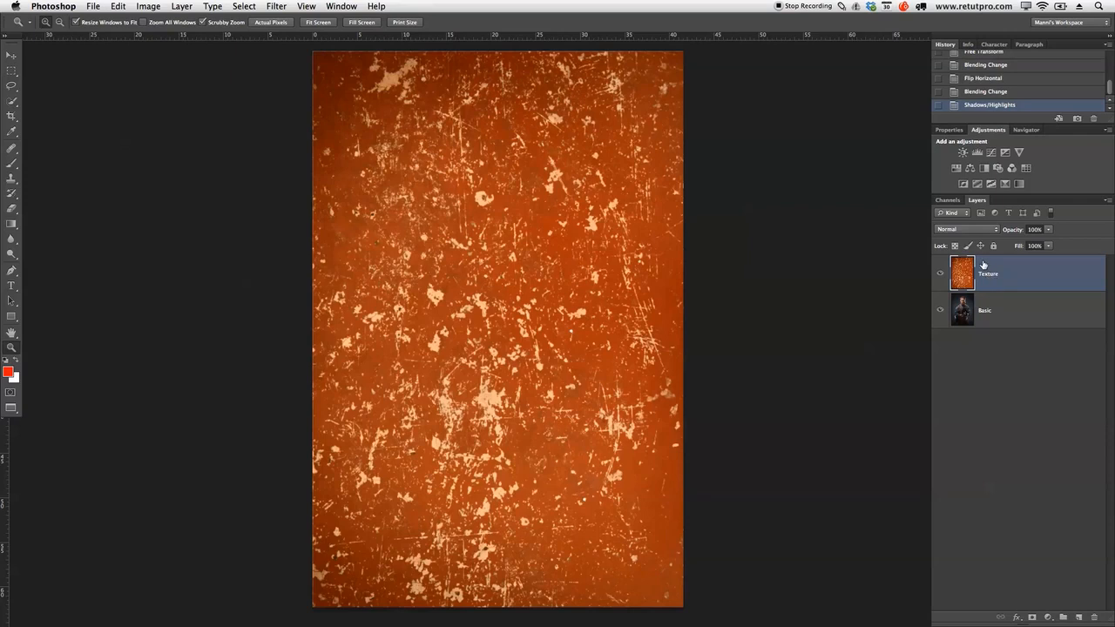
pyautogui.click(965, 229)
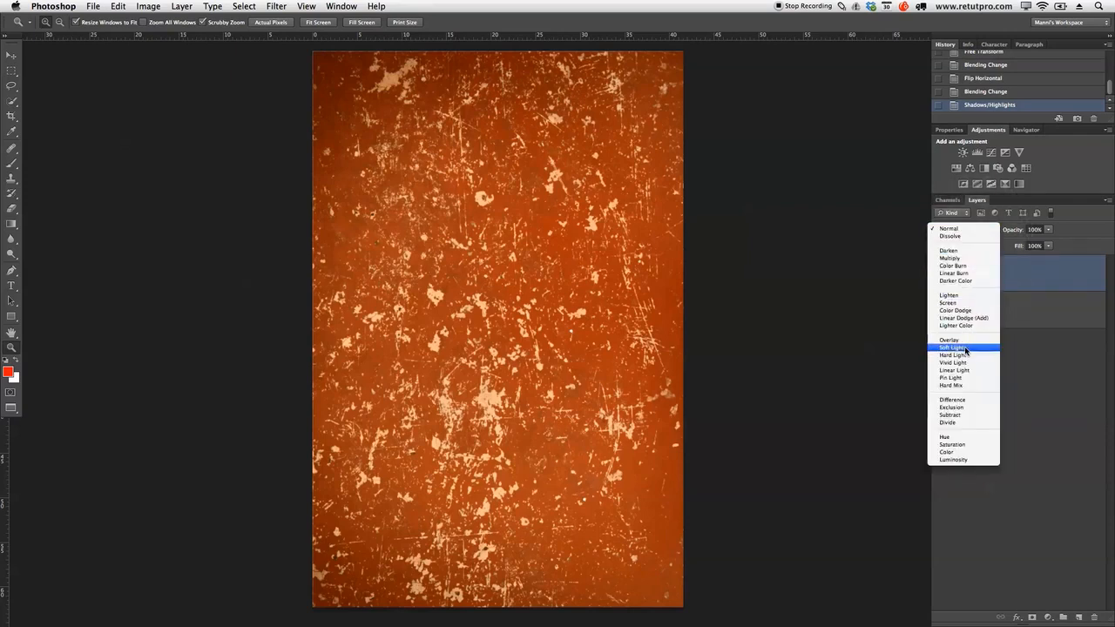
pyautogui.click(964, 347)
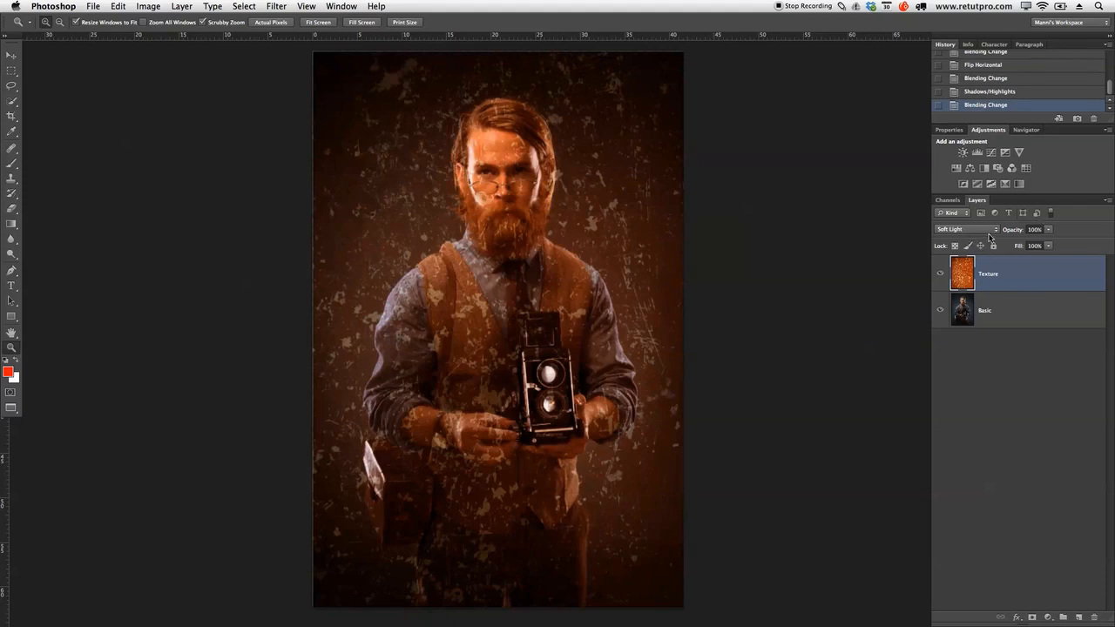
# Step: Add a Hue/Saturation adjustment layer above the Texture layer, clip it to the texture and select it
pyautogui.click(957, 170)
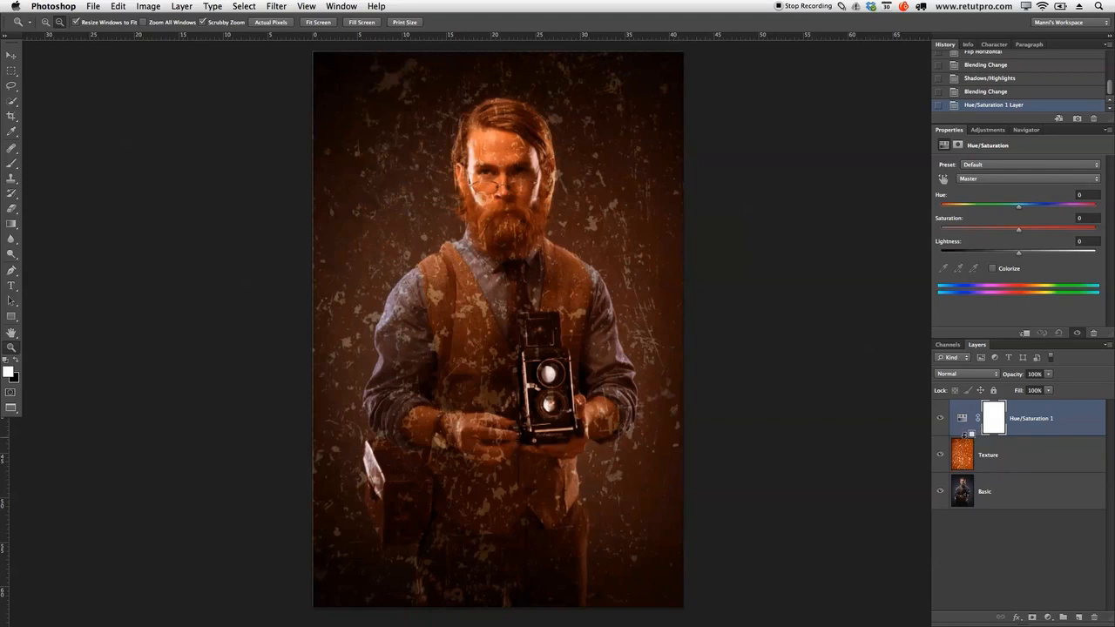
pyautogui.keyDown('alt'); pyautogui.click(975, 431); pyautogui.keyUp('alt')
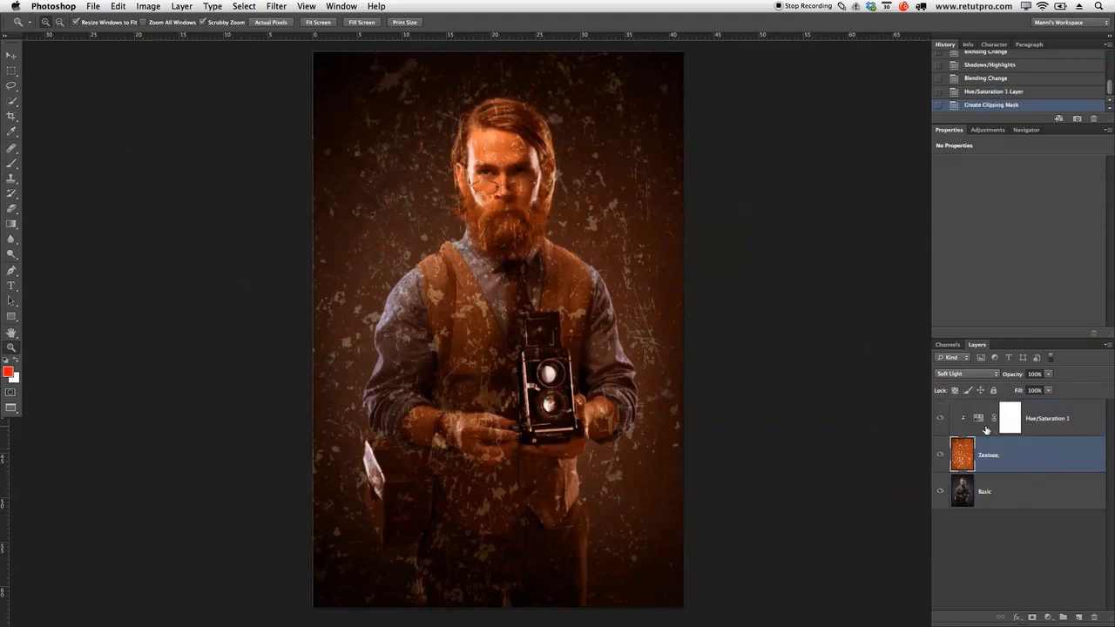
pyautogui.click(986, 419)
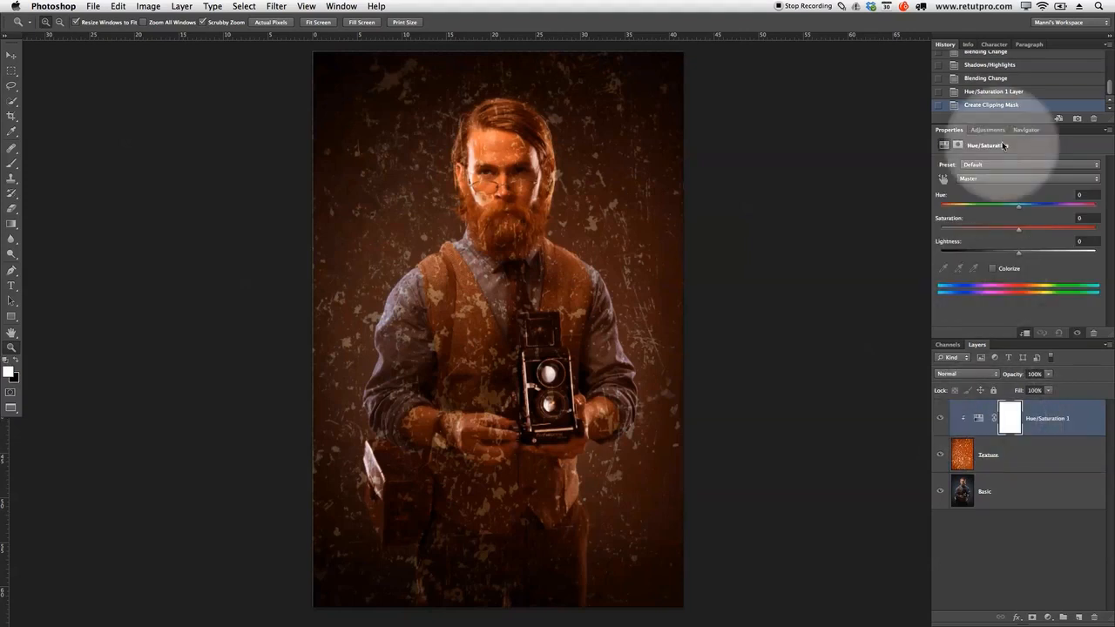
# Step: Reduce the clipped Hue/Saturation layer's master Saturation to below -64 to take most colour out of the texture
pyautogui.click(986, 179)
pyautogui.click(985, 180)
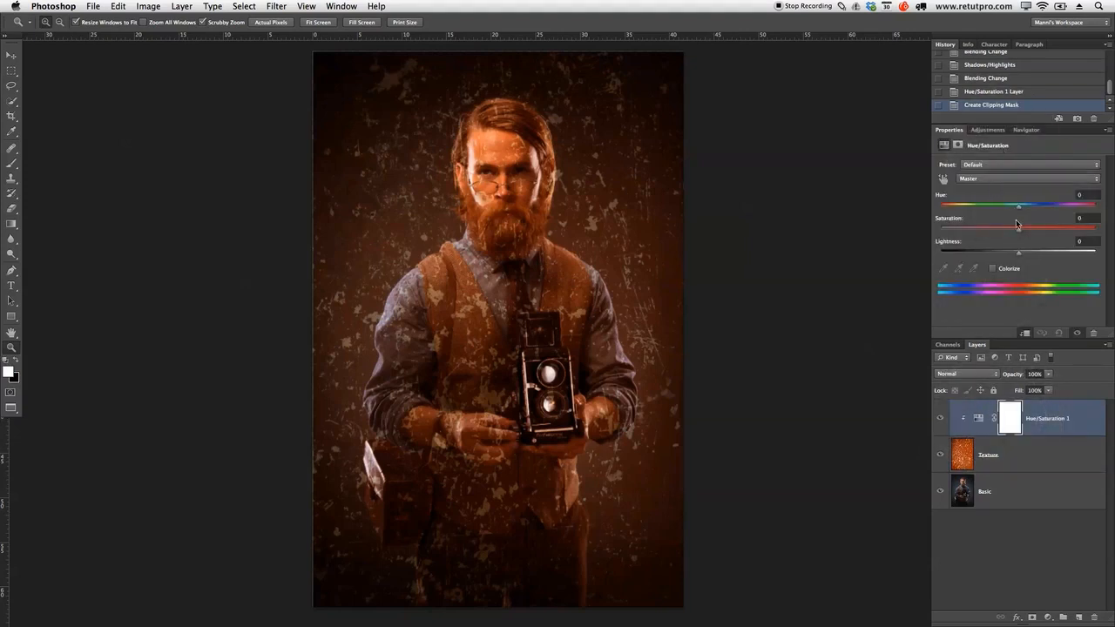
pyautogui.moveTo(1018, 232); pyautogui.dragTo(986, 235)
pyautogui.moveTo(975, 237); pyautogui.dragTo(970, 243)
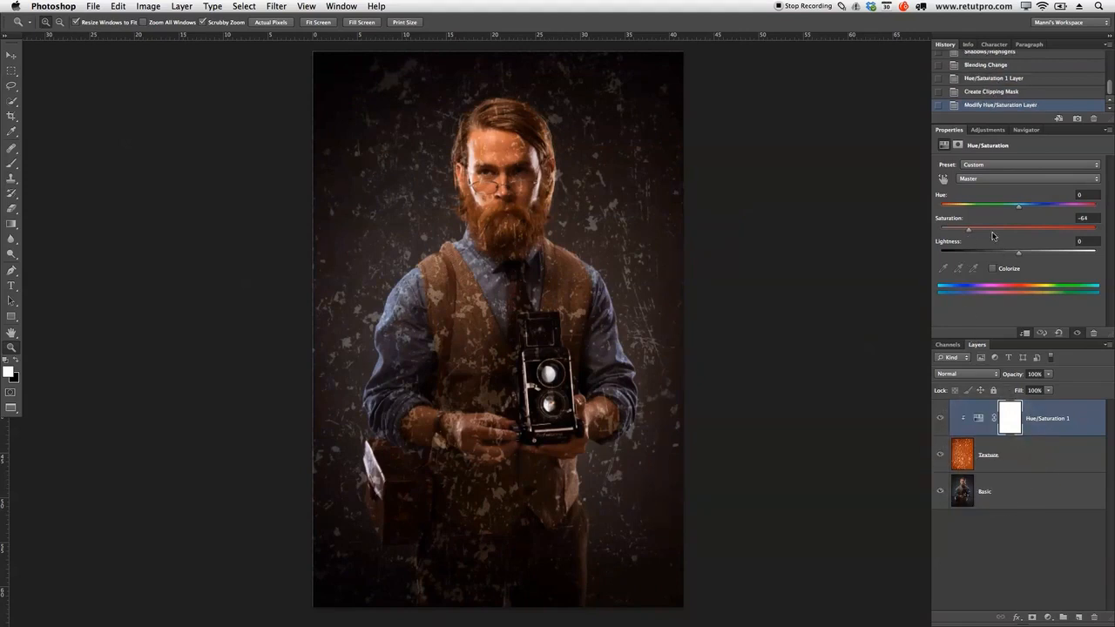
pyautogui.moveTo(968, 232); pyautogui.dragTo(952, 234)
# Step: Free-transform the Texture layer, enlarging it slightly and shifting it over the portrait to reposition the scratches
pyautogui.click(1015, 458)
pyautogui.moveTo(629, 329); pyautogui.dragTo(614, 334)
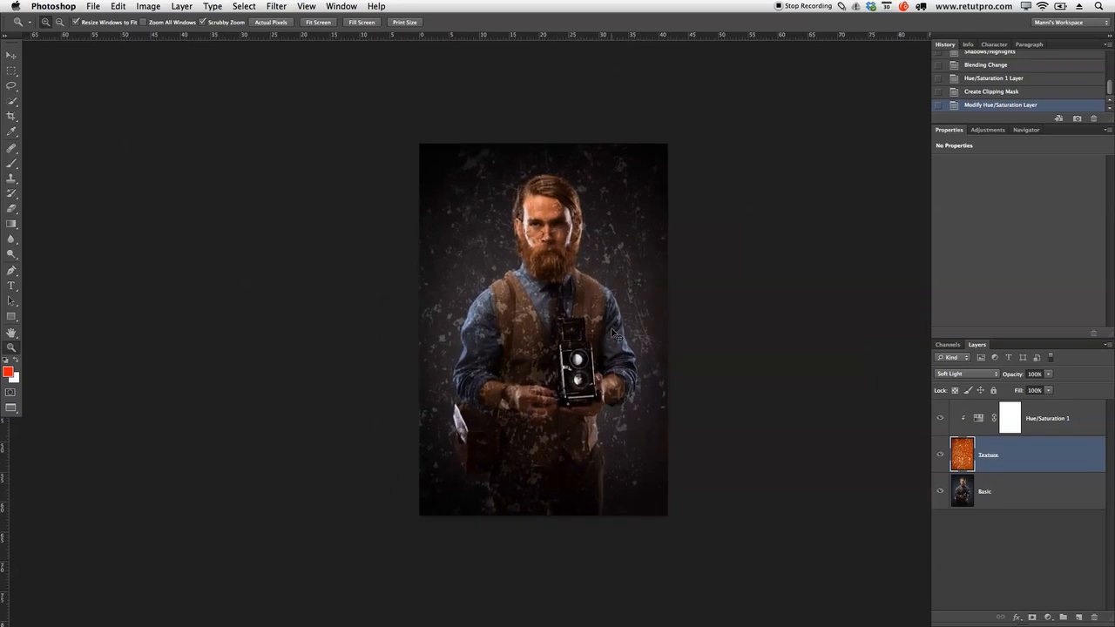
pyautogui.press('super+t')
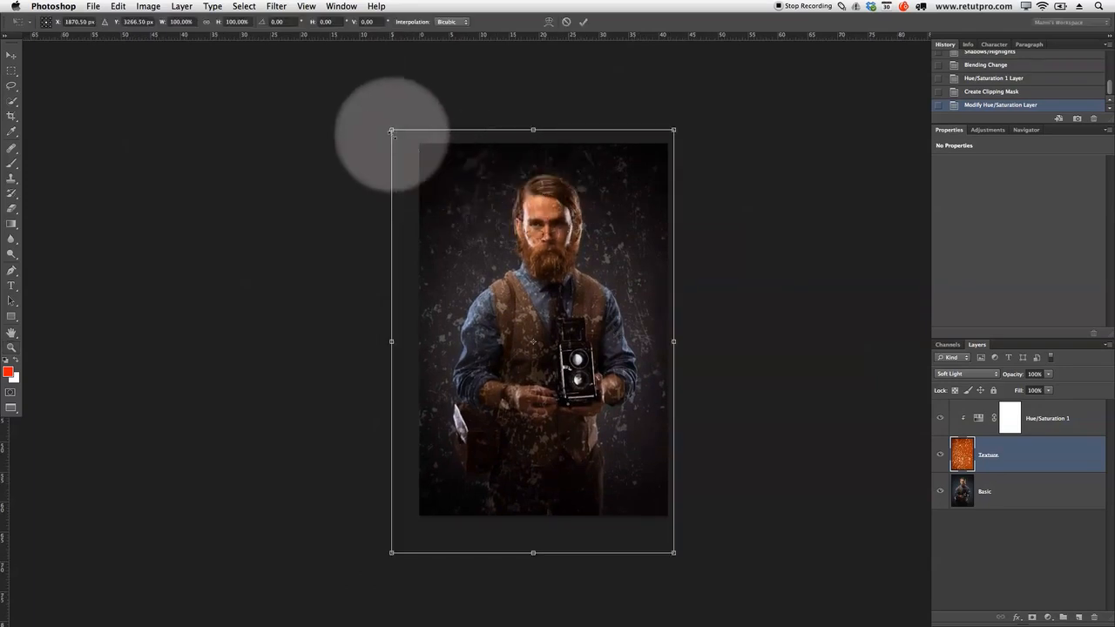
pyautogui.moveTo(388, 127); pyautogui.dragTo(365, 91)
pyautogui.moveTo(563, 185); pyautogui.dragTo(596, 202)
pyautogui.click(585, 21)
pyautogui.press('z')
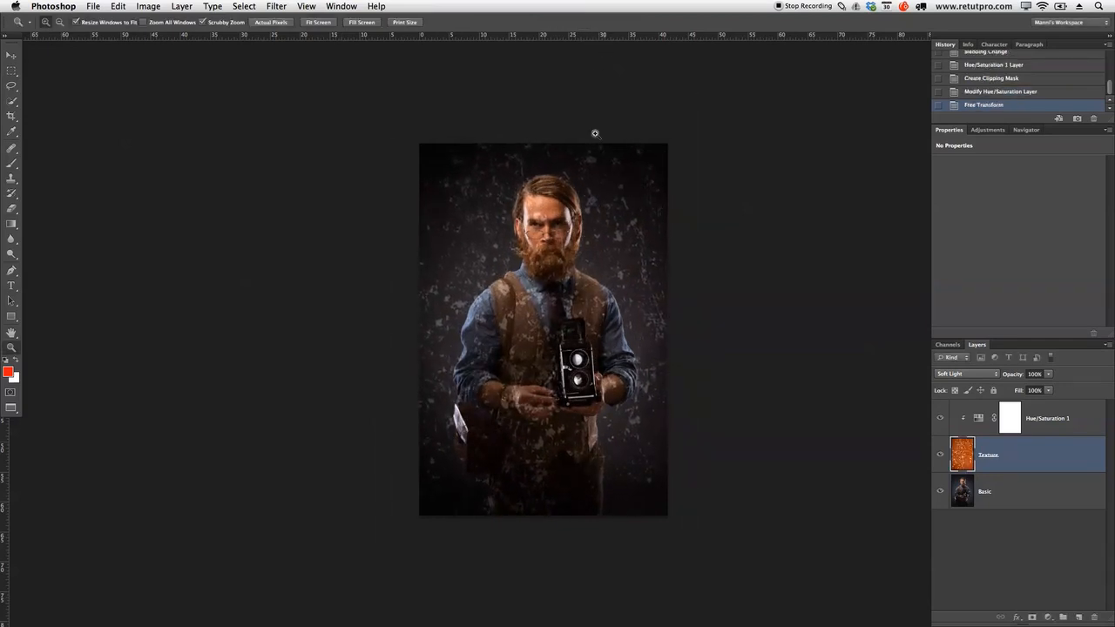
# Step: Convert the Texture layer to a Smart Object
pyautogui.moveTo(554, 221); pyautogui.dragTo(581, 238)
pyautogui.moveTo(466, 267)
pyautogui.mouseDown()
pyautogui.moveTo(495, 272)
pyautogui.moveTo(467, 277)
pyautogui.mouseUp()
pyautogui.moveTo(620, 253); pyautogui.dragTo(591, 259)
pyautogui.moveTo(663, 254); pyautogui.dragTo(638, 219)
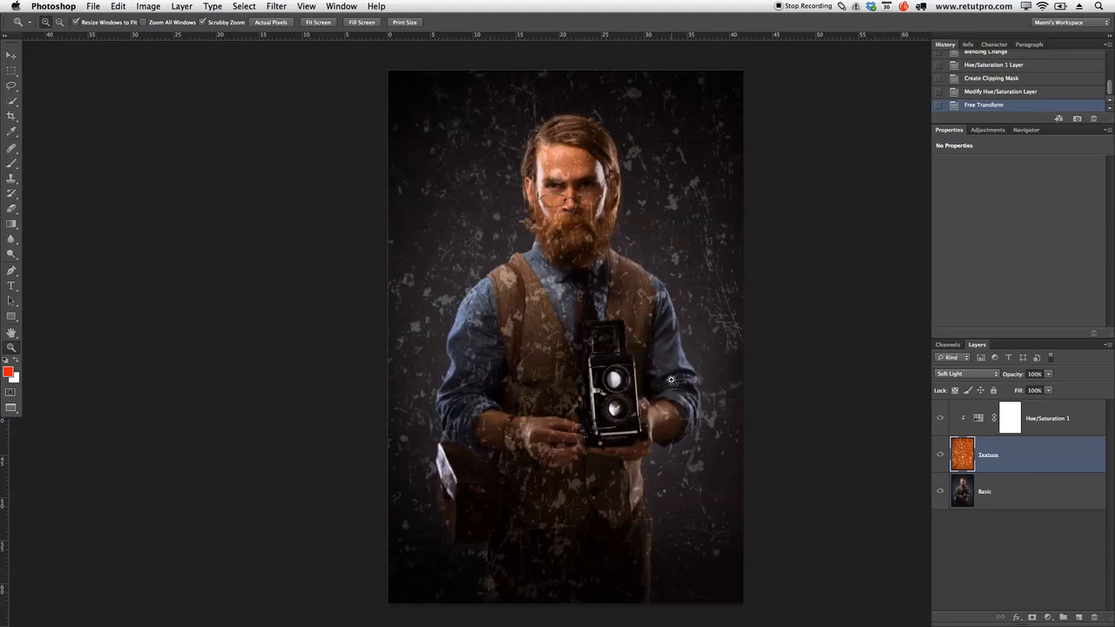
pyautogui.click(1052, 464)
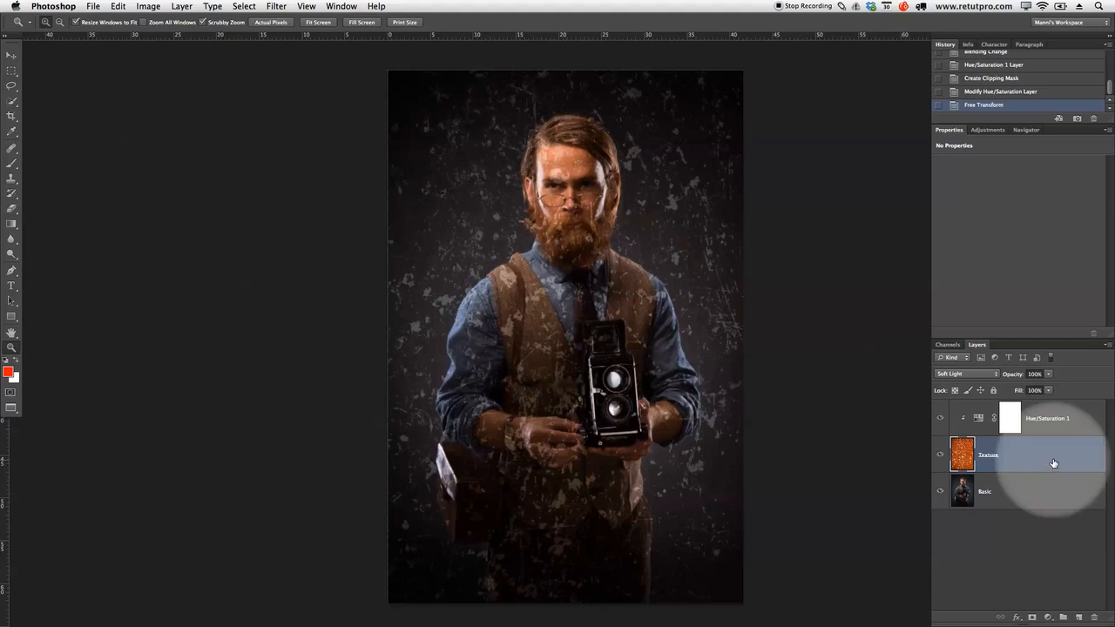
pyautogui.click(1000, 462)
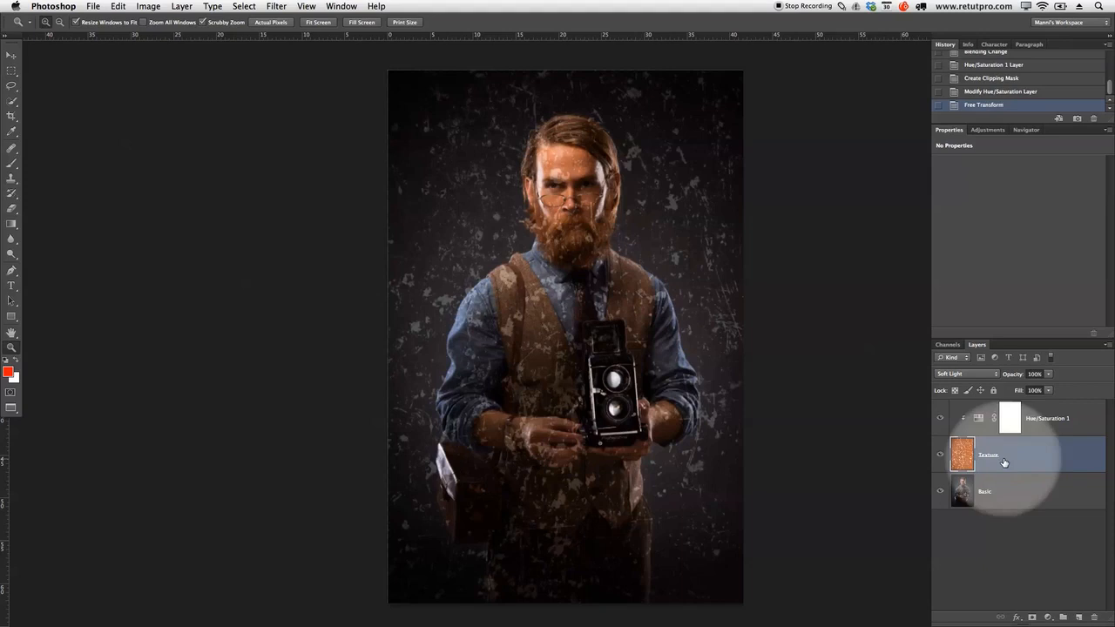
pyautogui.rightClick(1008, 457)
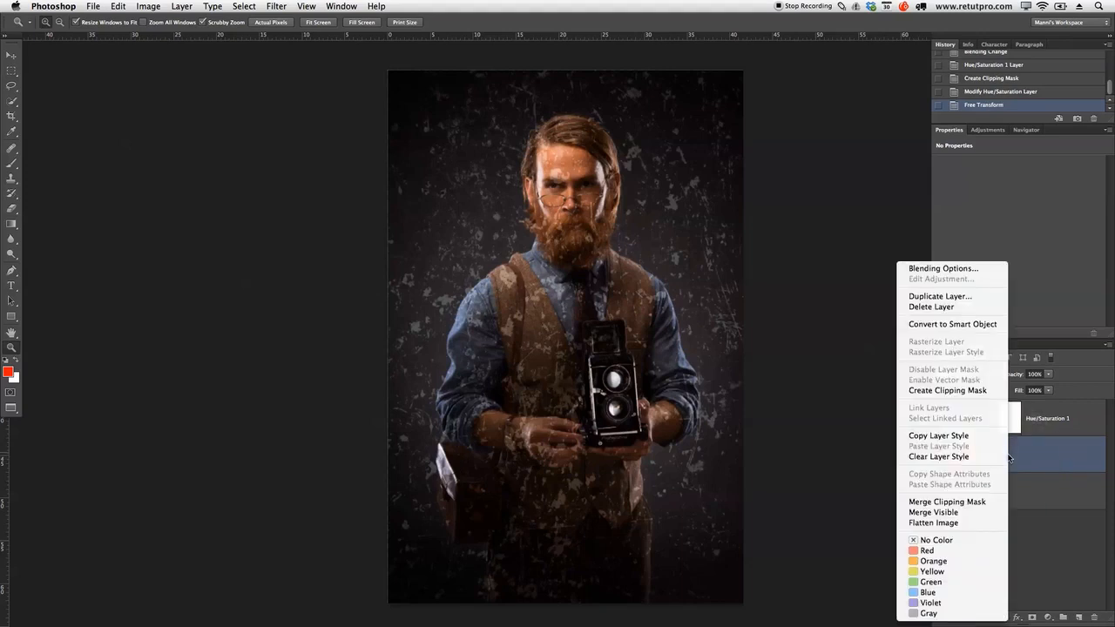
pyautogui.click(973, 325)
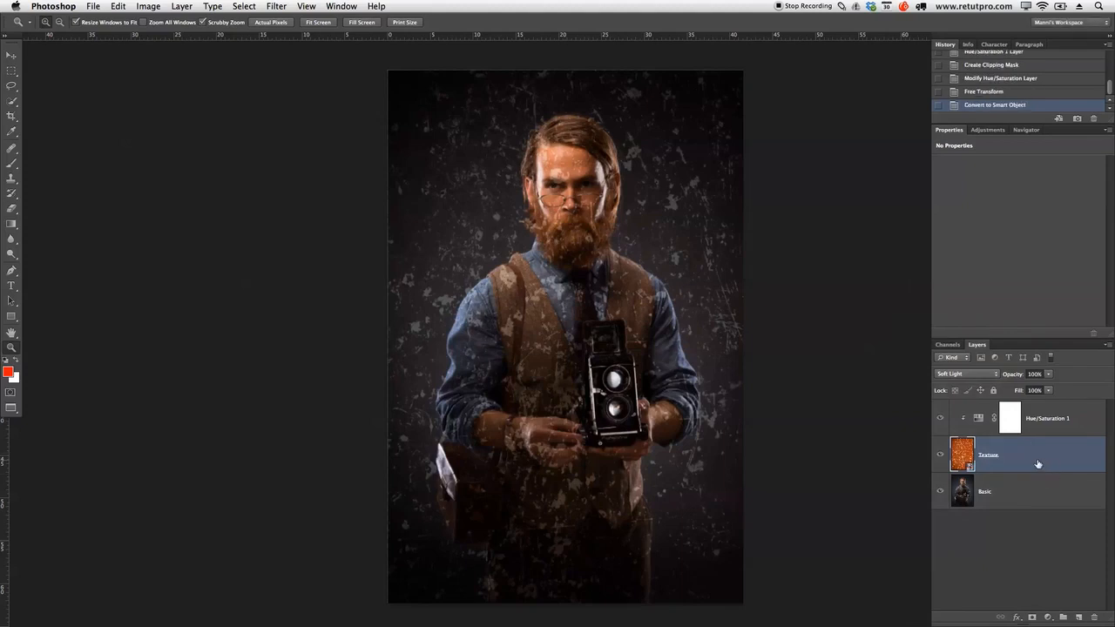
# Step: Apply a Gaussian Blur with a 2.0 pixel radius to the Texture Smart Object
pyautogui.click(276, 6)
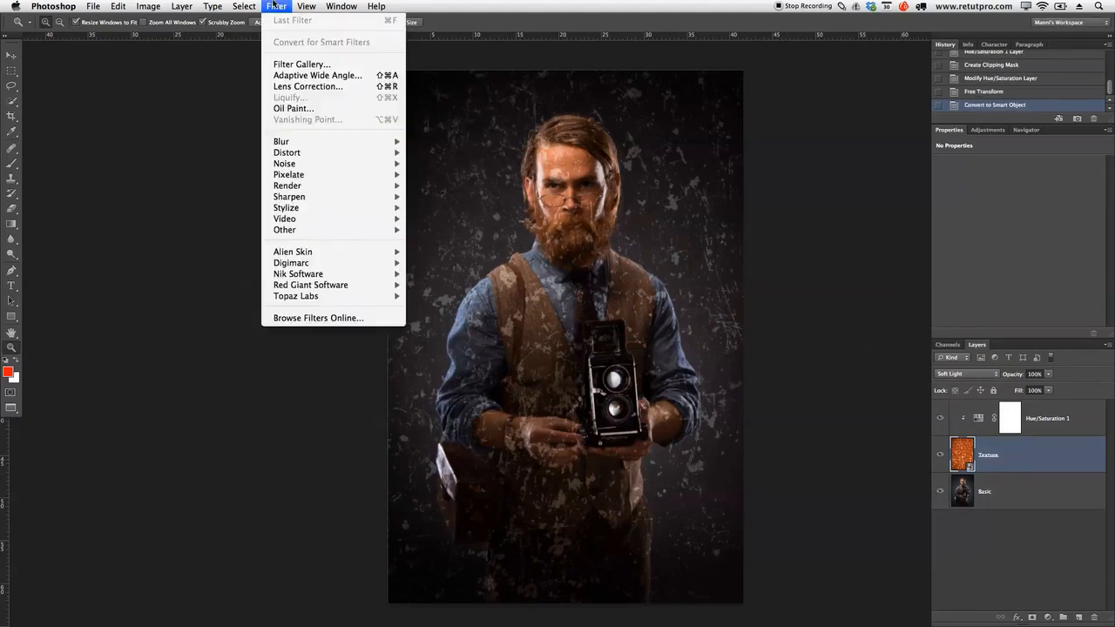
pyautogui.moveTo(288, 145)
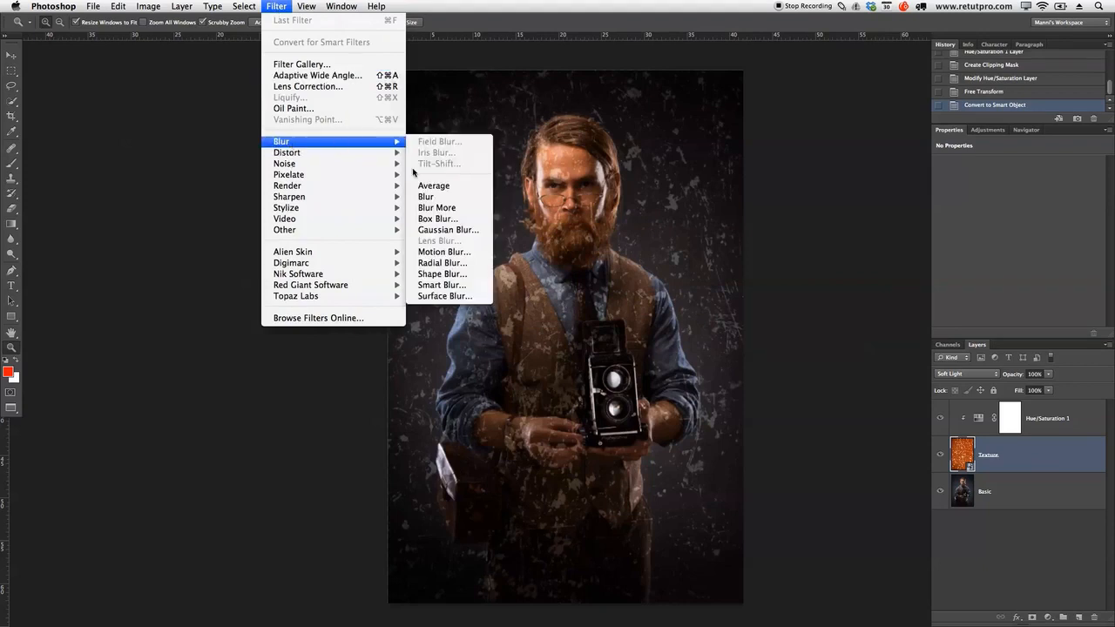
pyautogui.click(435, 230)
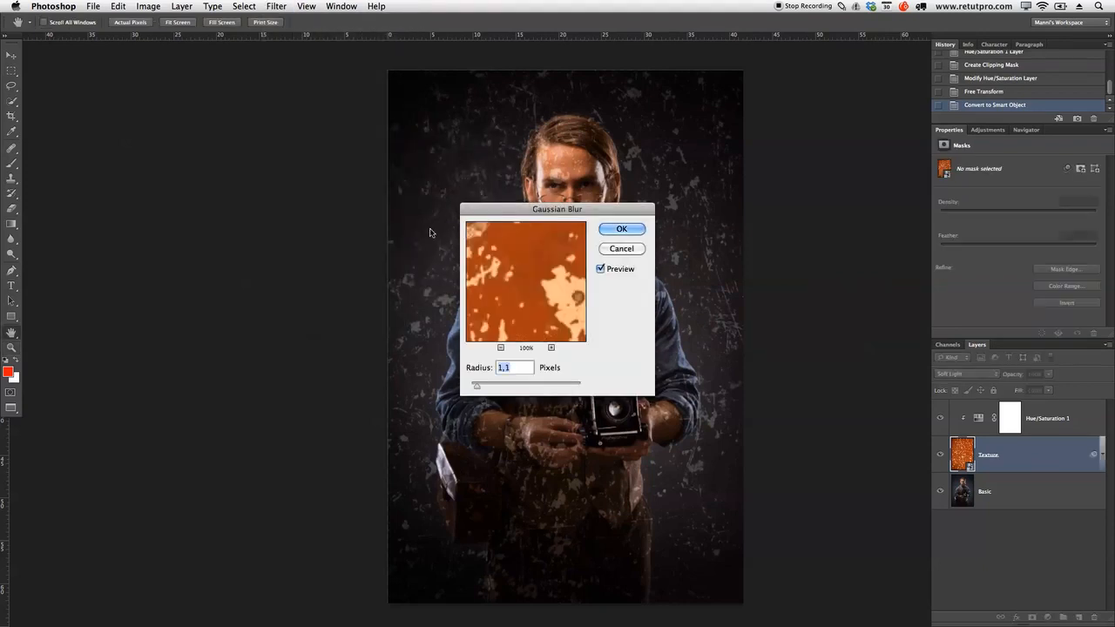
pyautogui.moveTo(505, 212); pyautogui.dragTo(808, 157)
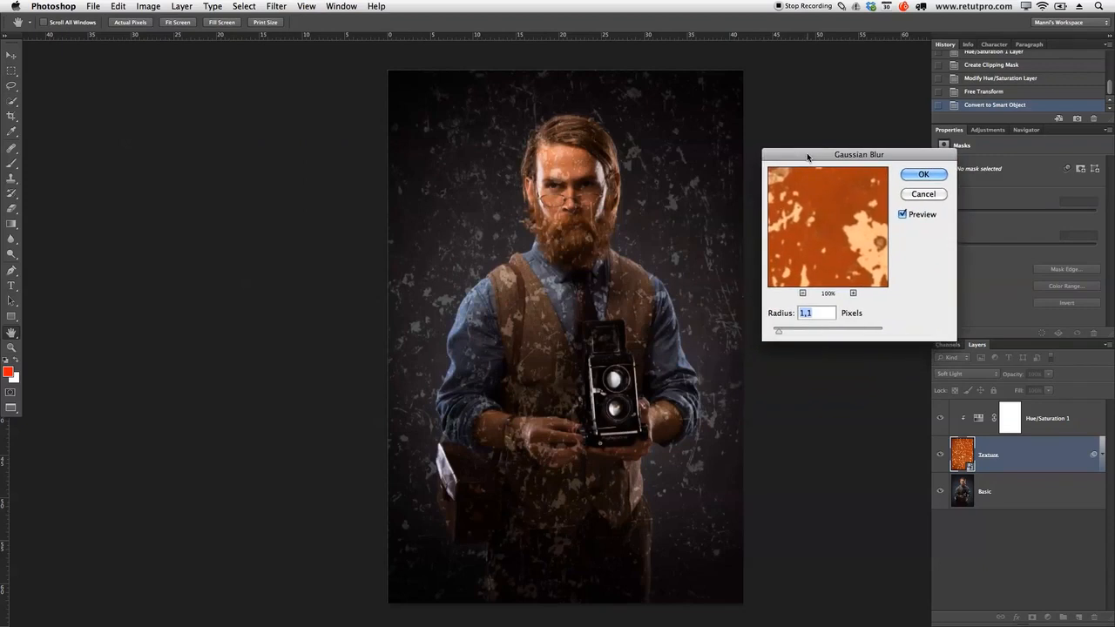
pyautogui.moveTo(779, 335); pyautogui.dragTo(784, 336)
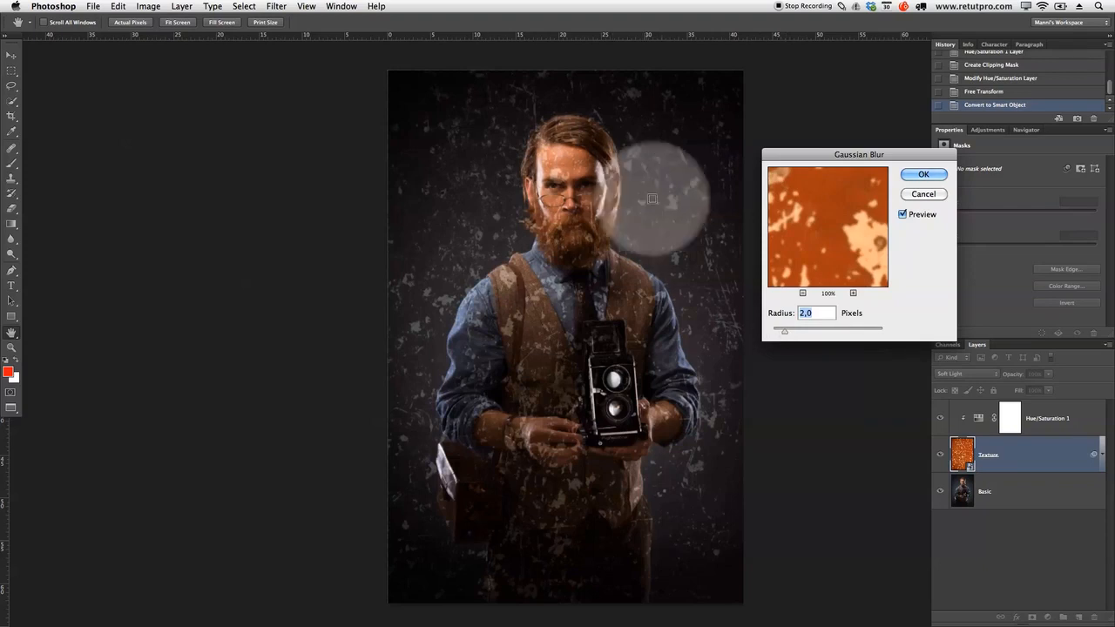
pyautogui.click(933, 178)
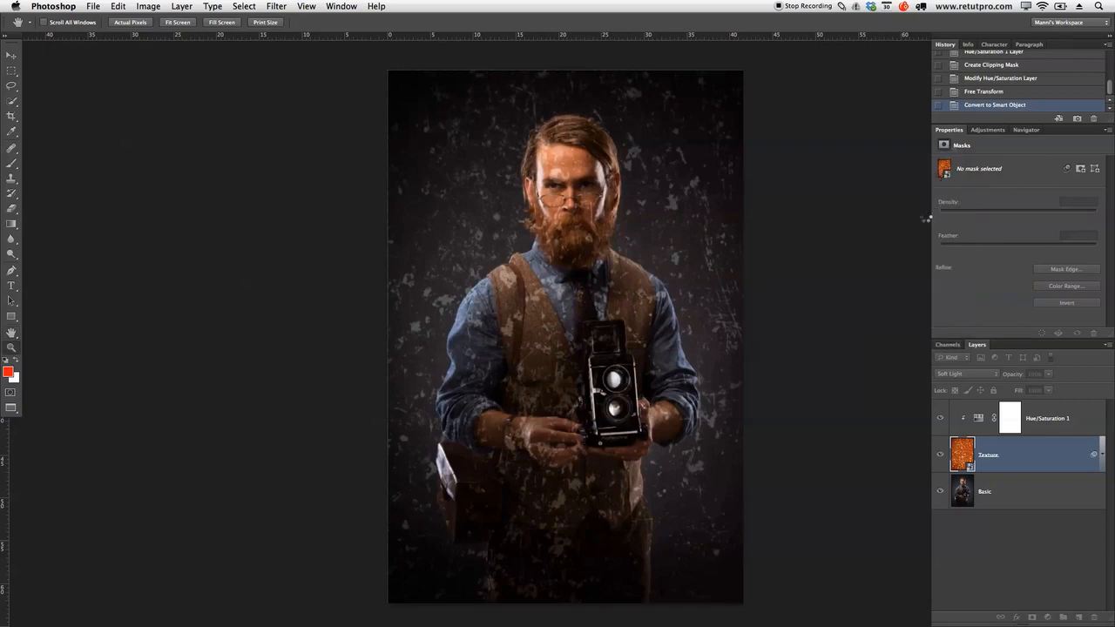
# Step: Inspect the blurred texture up close on the face, and review the Gaussian Blur smart filter's settings without changing them
pyautogui.press('z')
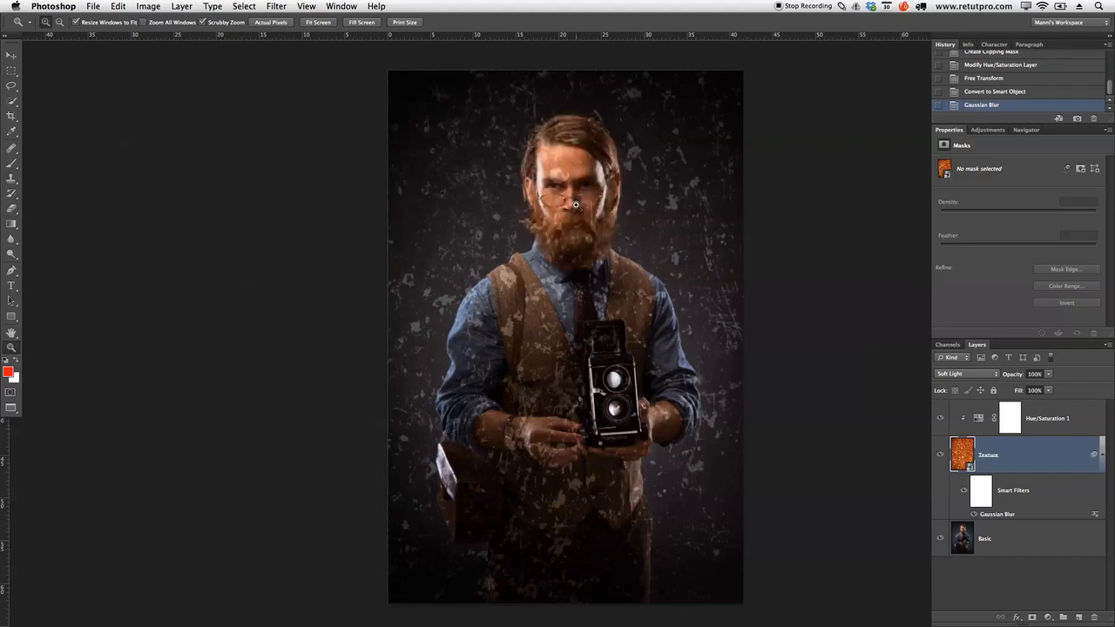
pyautogui.moveTo(541, 185); pyautogui.dragTo(614, 188)
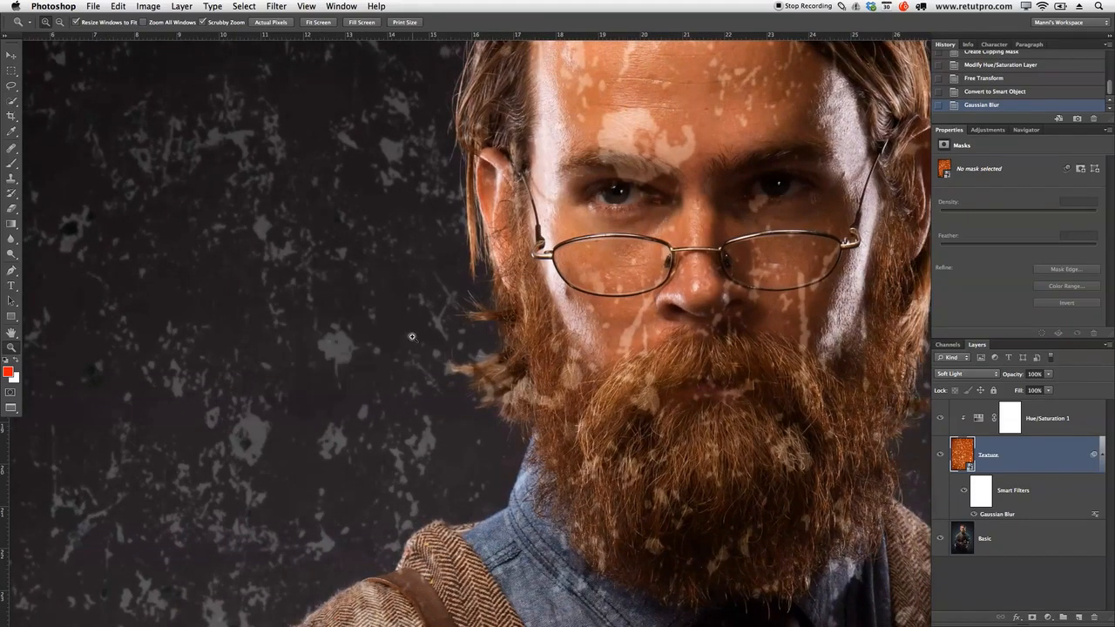
pyautogui.moveTo(464, 337); pyautogui.dragTo(392, 337)
pyautogui.moveTo(515, 327)
pyautogui.mouseDown()
pyautogui.moveTo(500, 254)
pyautogui.moveTo(506, 204)
pyautogui.mouseUp()
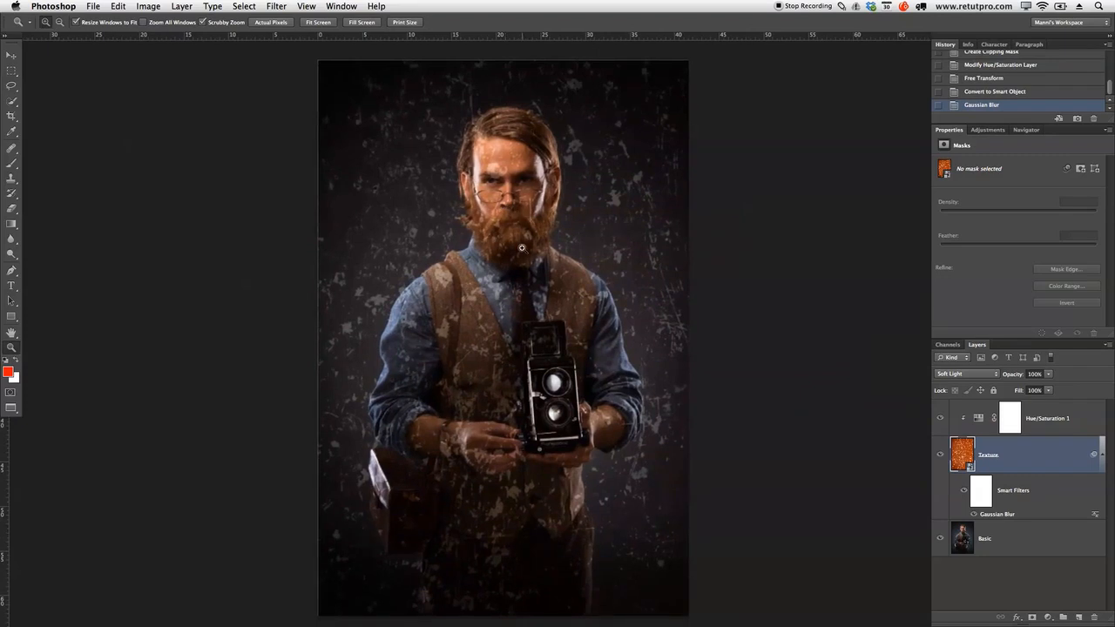
pyautogui.click(521, 248)
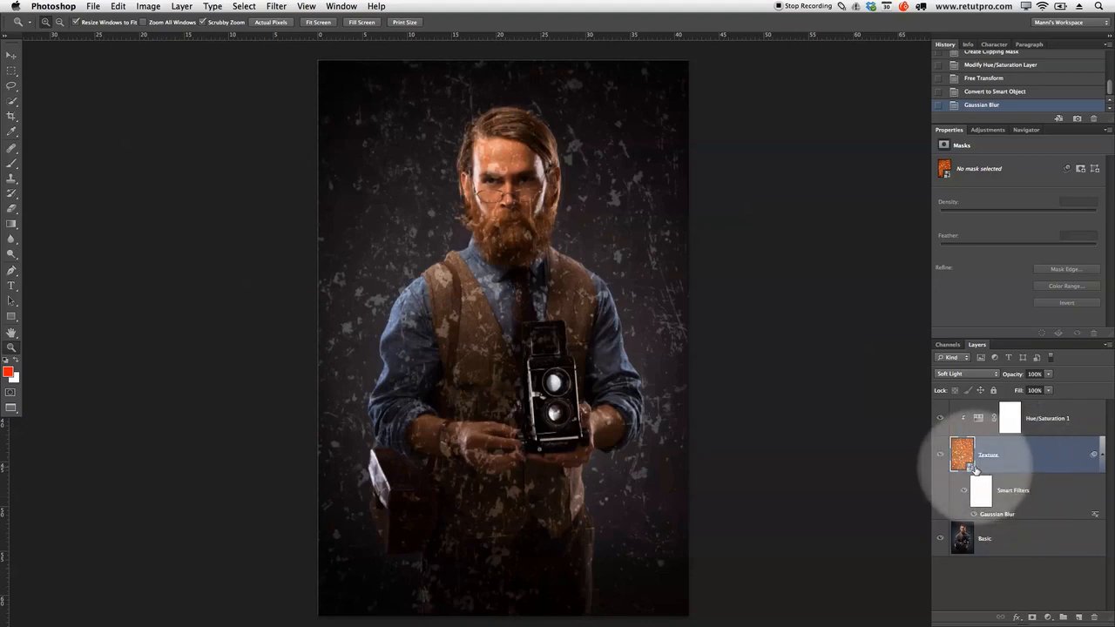
pyautogui.doubleClick(997, 515)
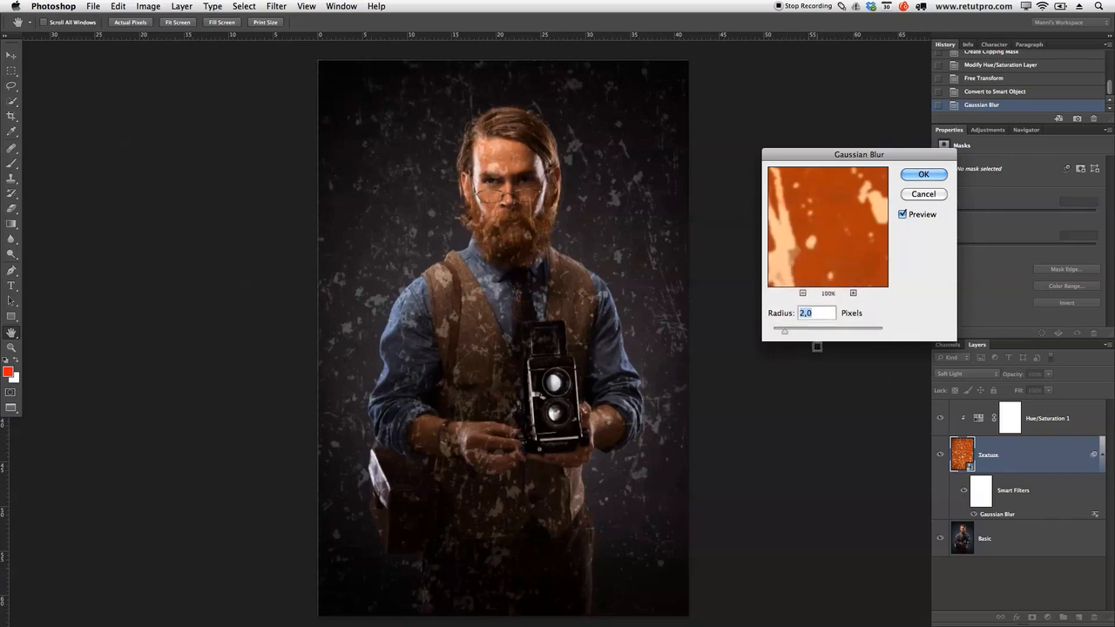
pyautogui.click(923, 195)
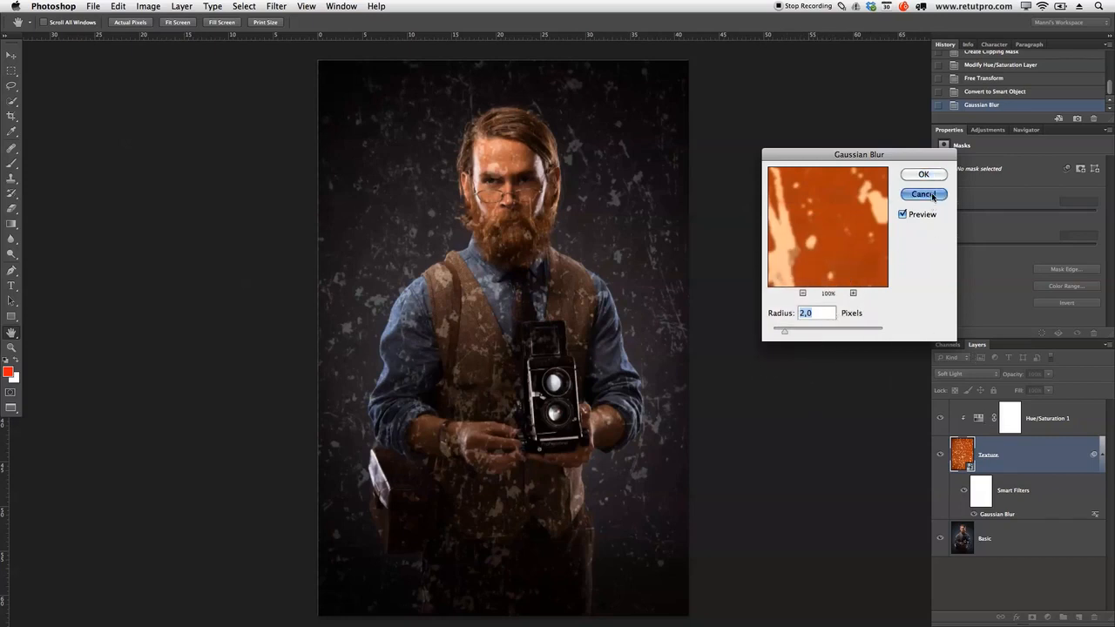
# Step: Collapse the Texture layer's smart filter list, then duplicate the Basic layer, place the copy above Hue/Saturation 1 and hide it
pyautogui.click(1103, 455)
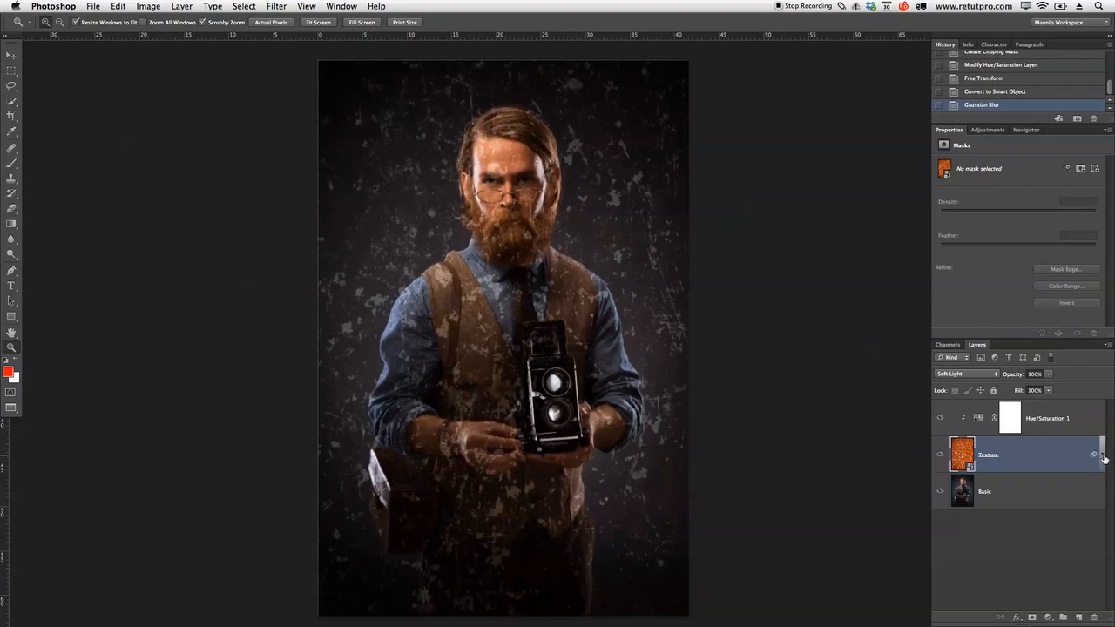
pyautogui.click(1008, 502)
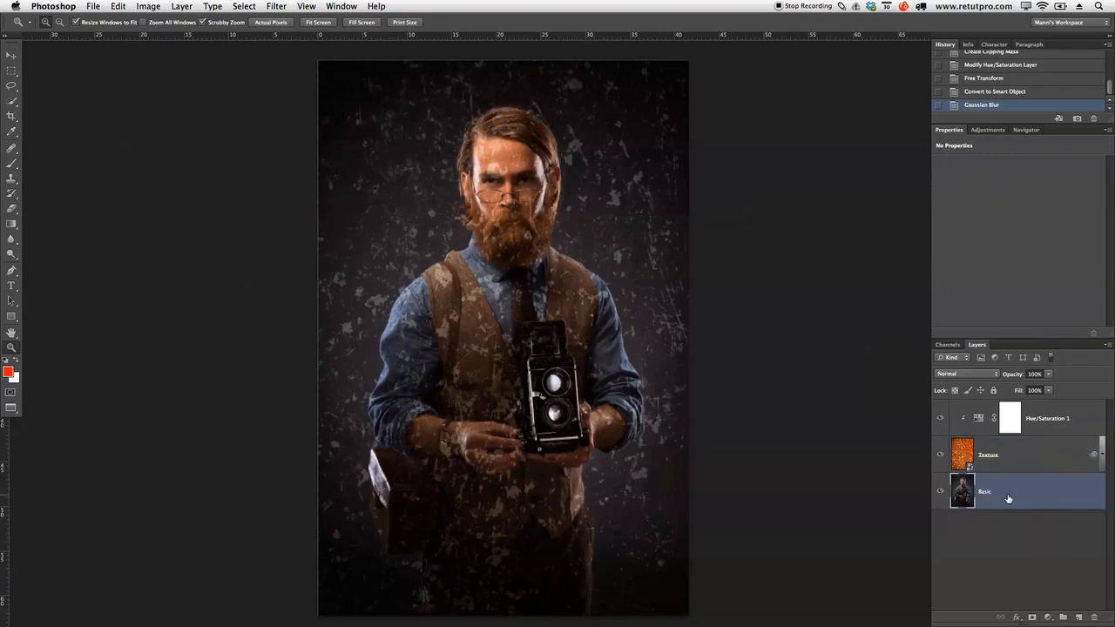
pyautogui.hotkey('ctrl', 'j')
pyautogui.moveTo(1008, 498); pyautogui.dragTo(982, 404)
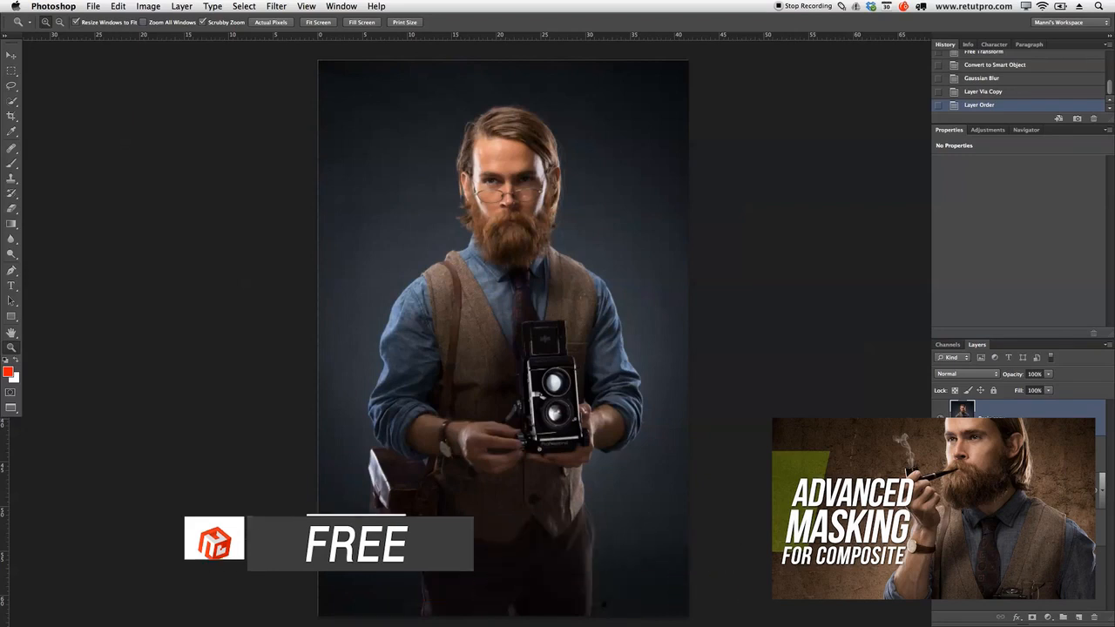
pyautogui.click(941, 419)
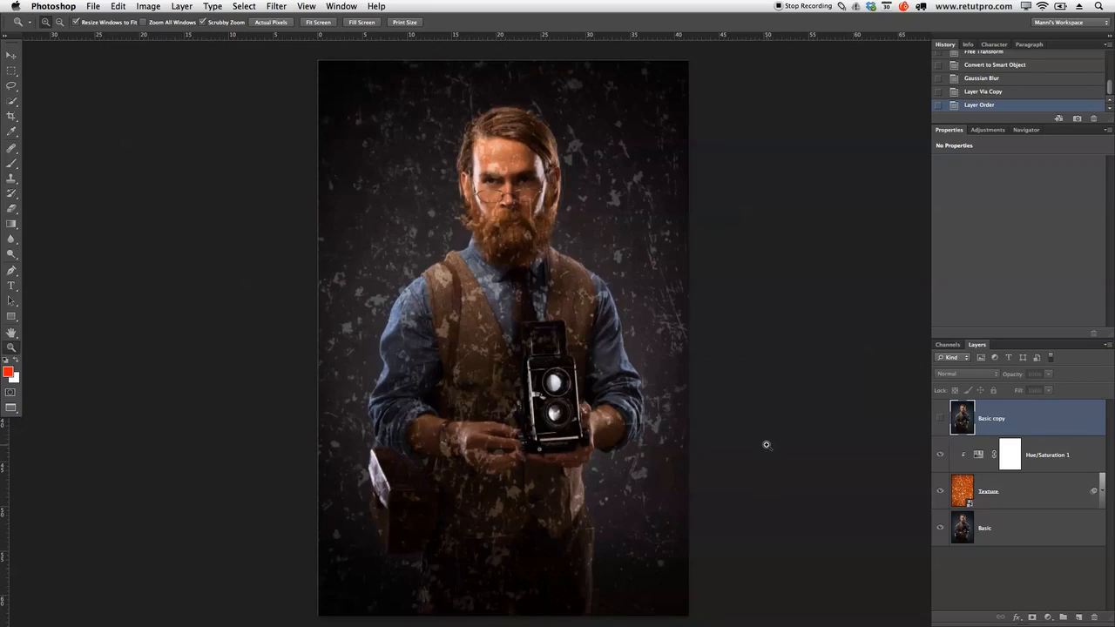
# Step: Select the Texture layer and switch its visibility off and on to compare the portrait with and without the scratches
pyautogui.click(1044, 490)
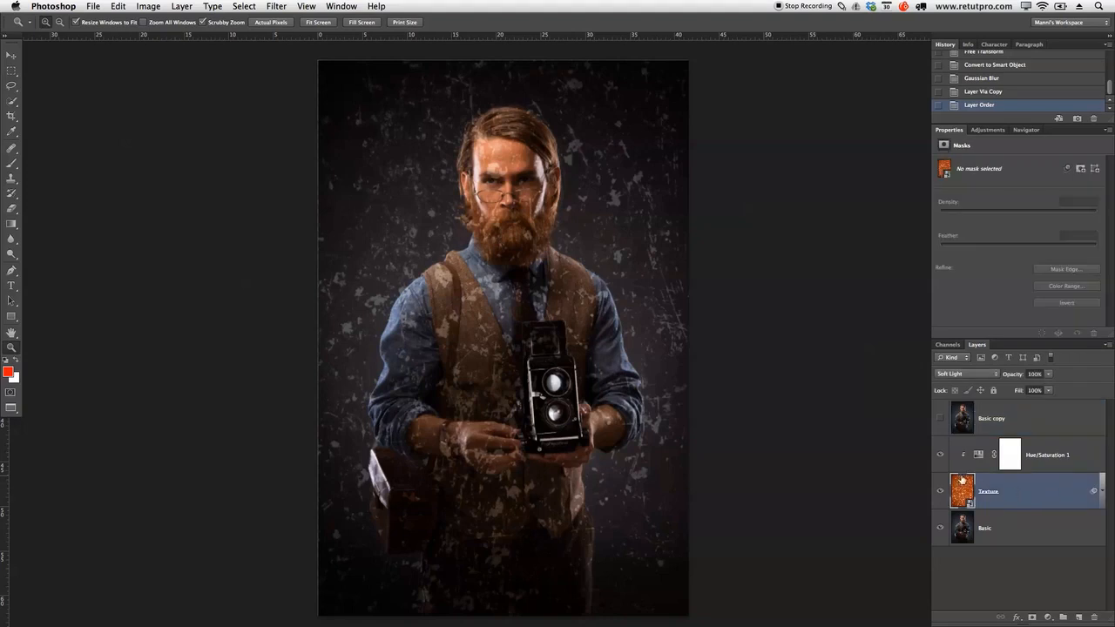
pyautogui.click(940, 492)
pyautogui.click(940, 492)
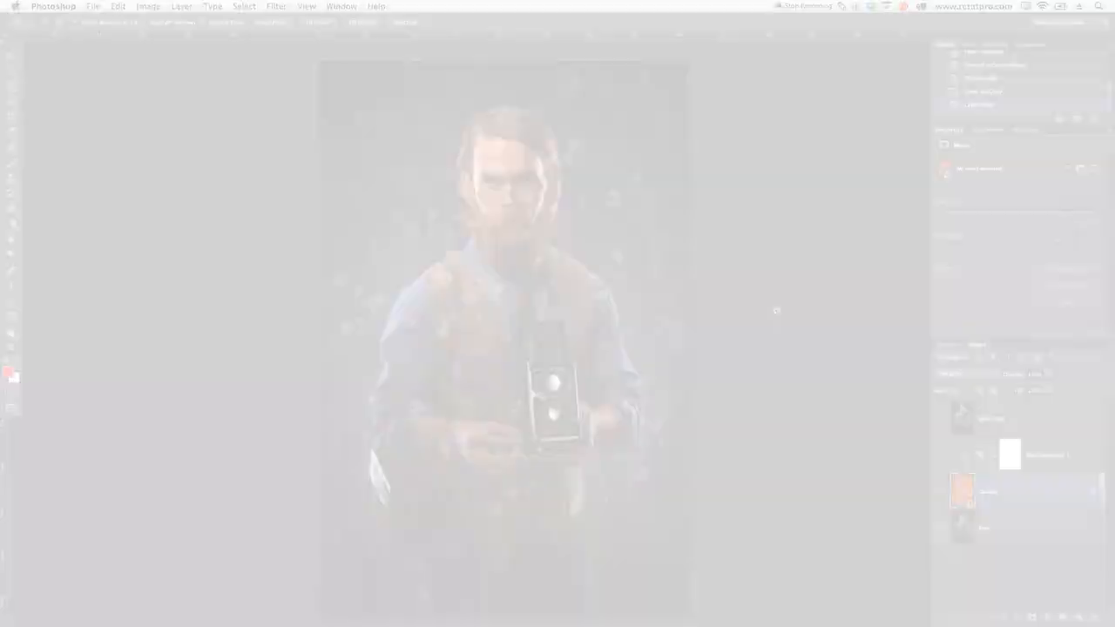